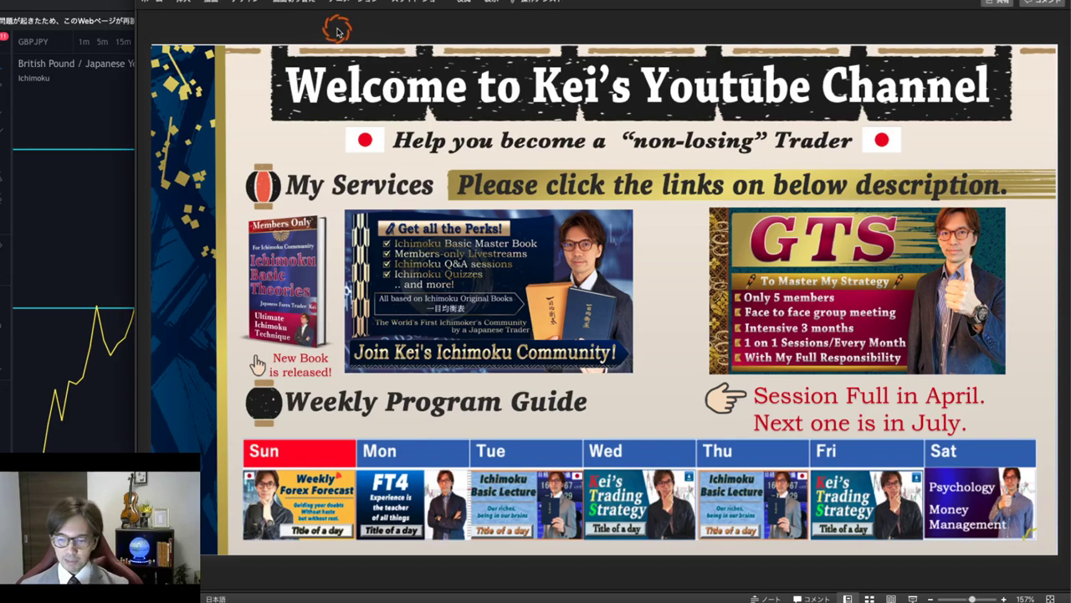
- Show the Disclaimer slide, return to the welcome slide, and switch to the GBPJPY daily chart in TradingView
key(Page_Down)
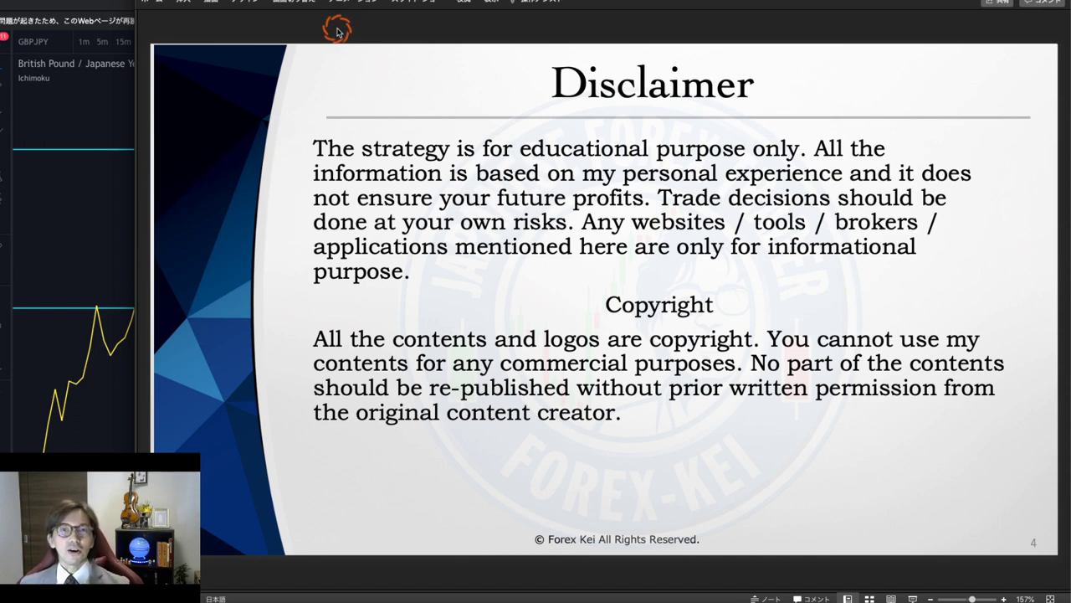
key(Right)
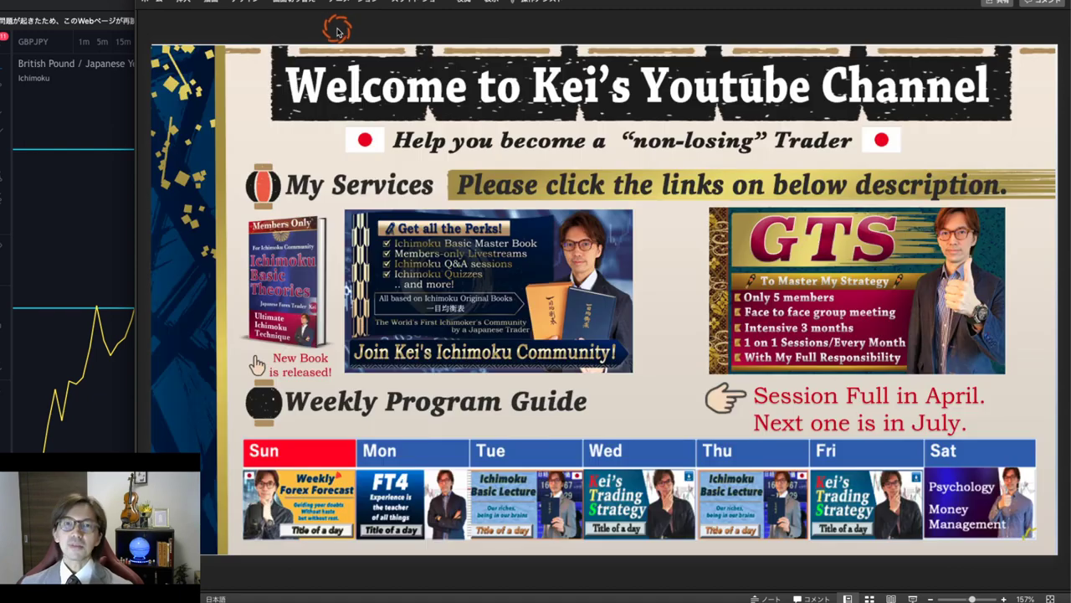
click(97, 122)
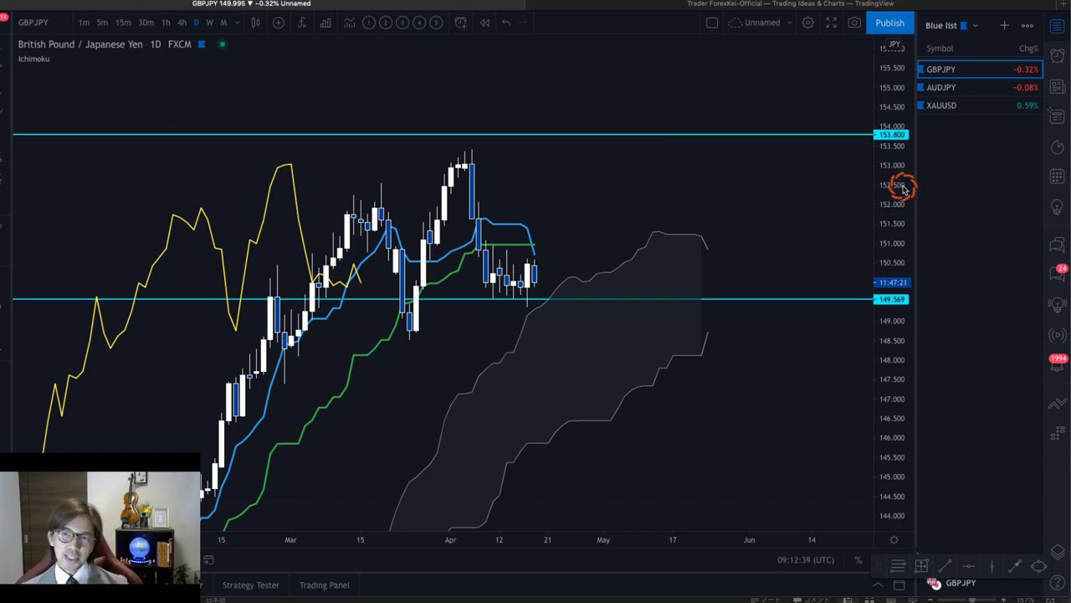
drag(899, 243, 892, 184)
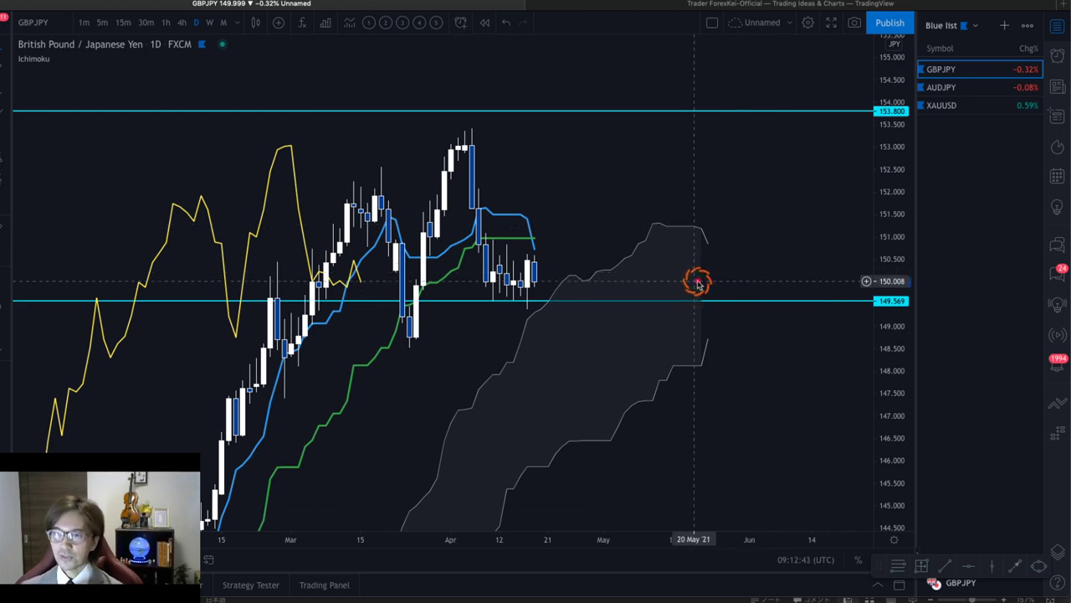
- Mark the future cloud's two edges, the candles' uptrend and the end of the yellow lagging line in red, and clear the marks
drag(694, 199, 727, 241)
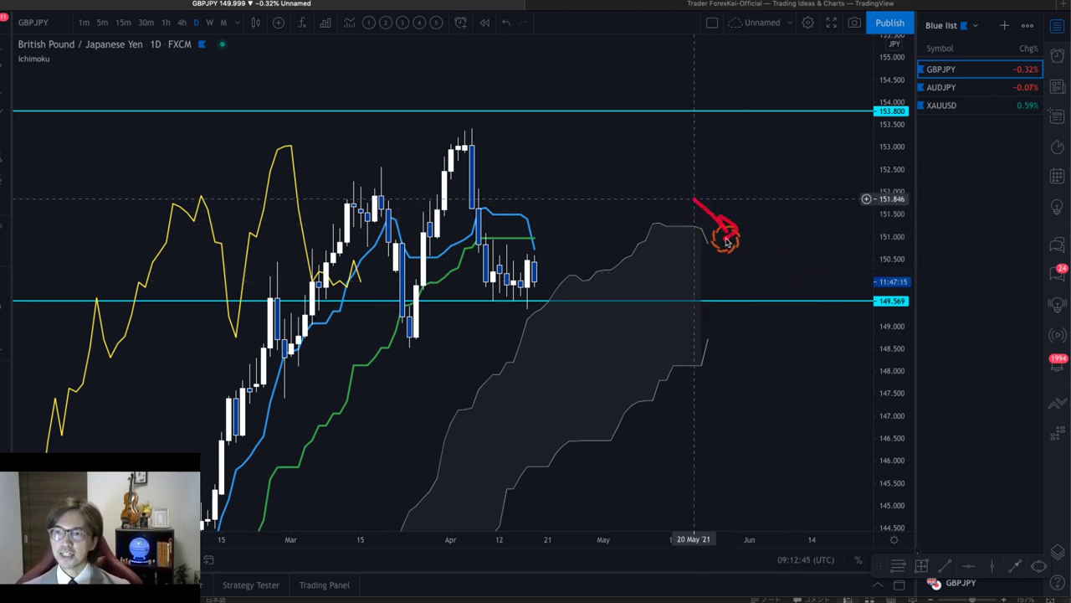
drag(686, 414, 717, 382)
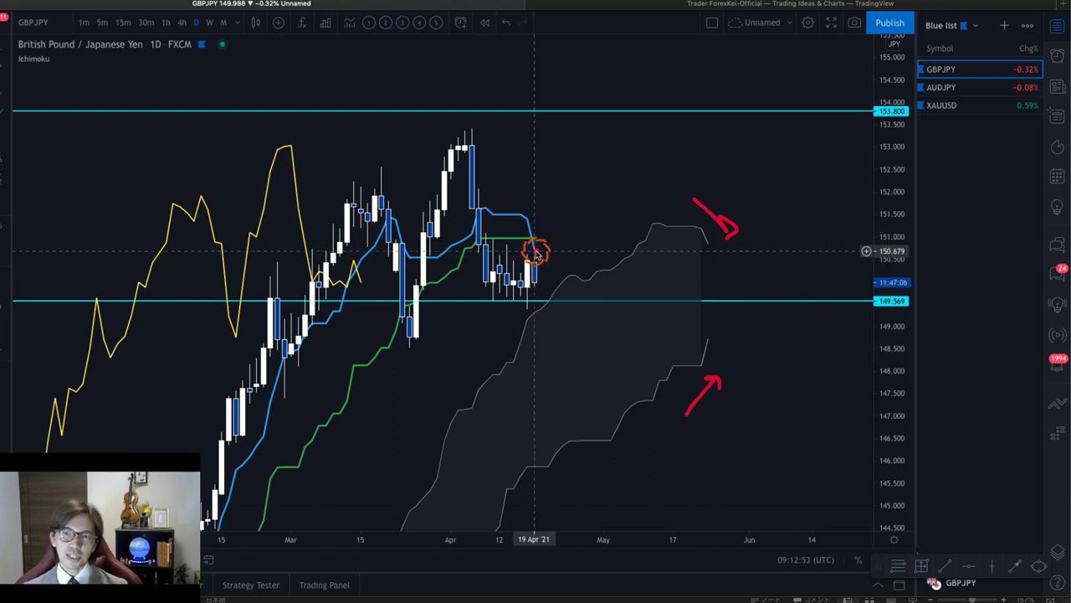
mouse_move(203, 477)
mouse_down()
mouse_move(293, 385)
mouse_move(494, 249)
mouse_up()
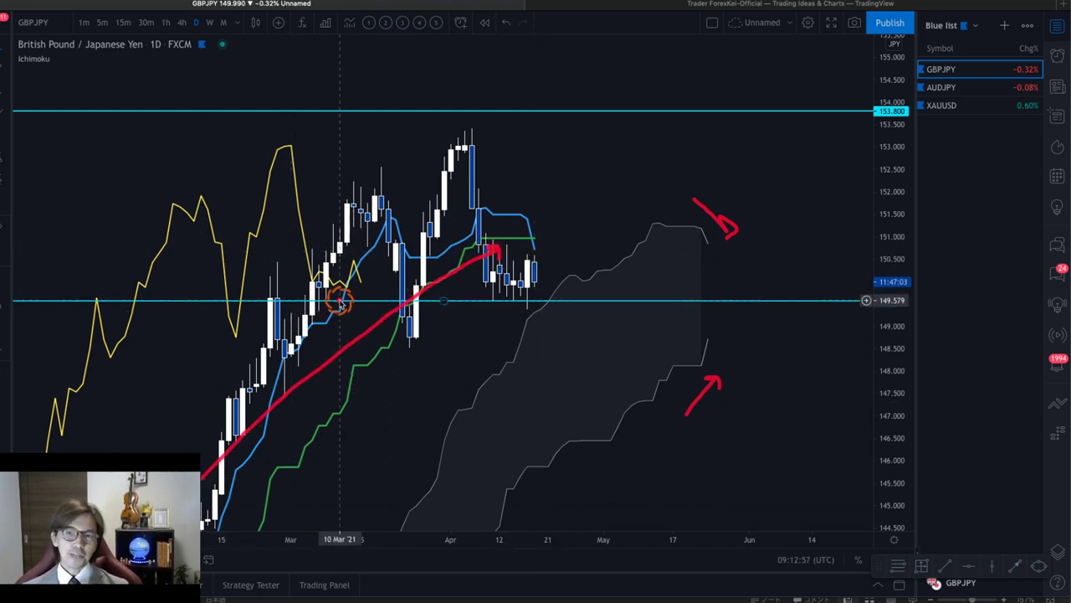
mouse_move(339, 302)
mouse_down()
mouse_move(331, 253)
mouse_move(365, 281)
mouse_move(357, 295)
mouse_up()
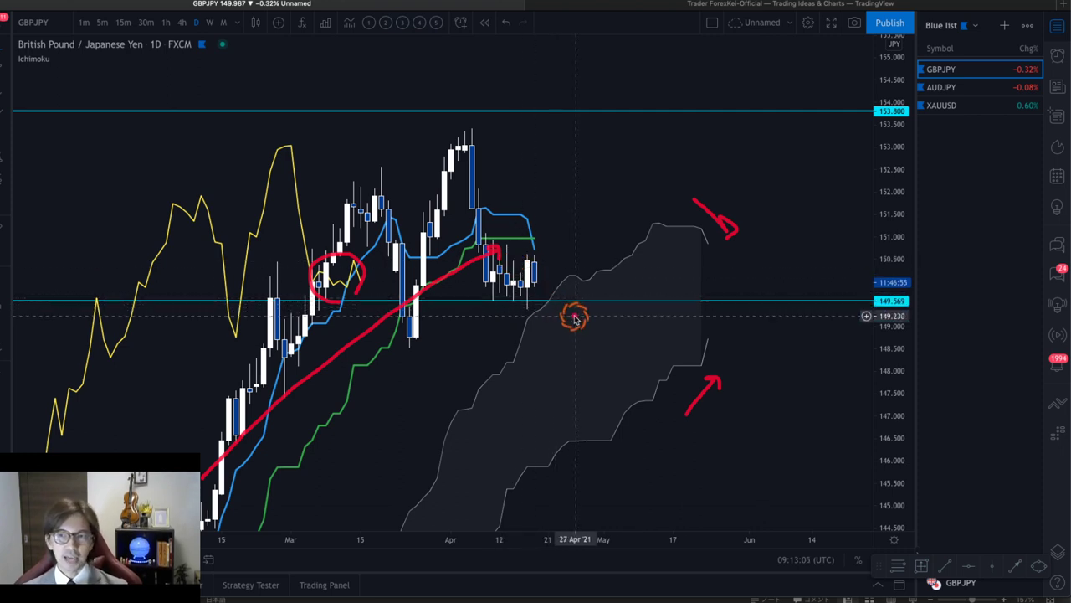
click(667, 359)
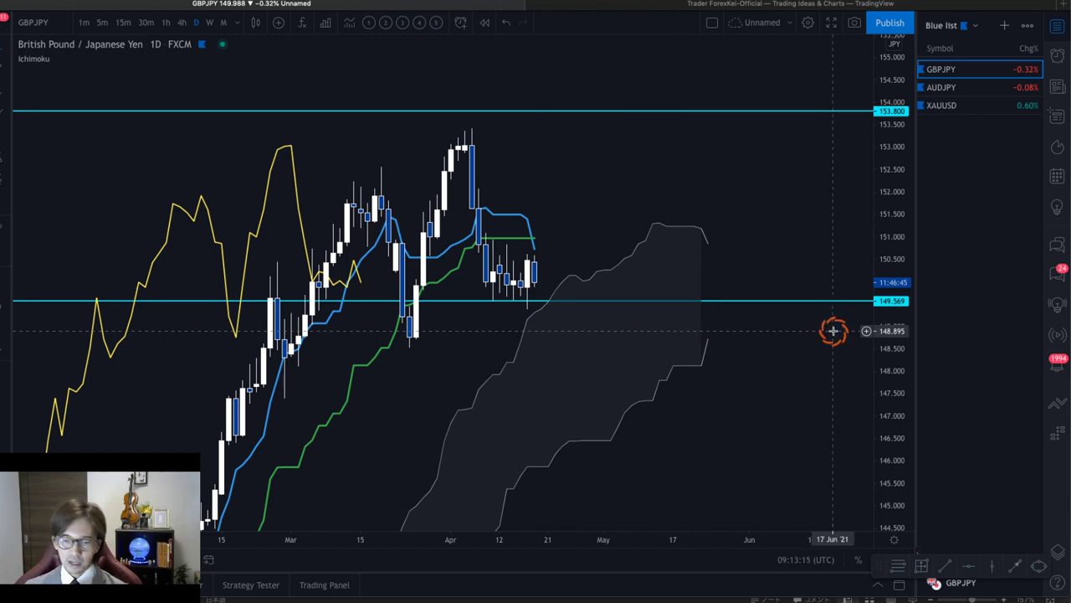
- Point a red arrow at the 149.569 level and sketch downward arrows plus a crossed-out upward arrow from the latest candle
drag(808, 361, 866, 306)
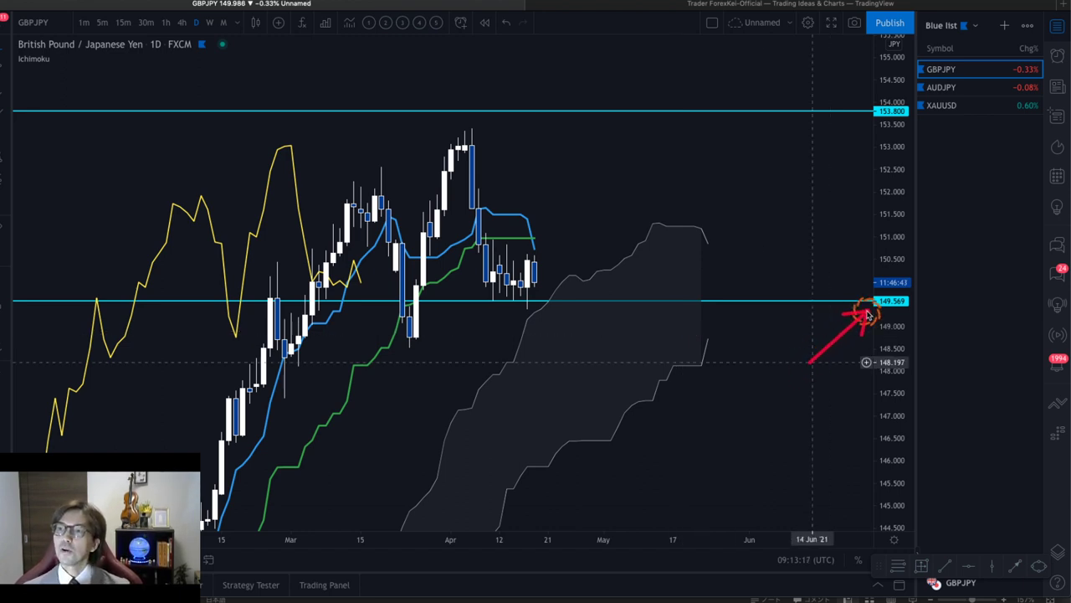
drag(533, 279, 559, 332)
click(558, 348)
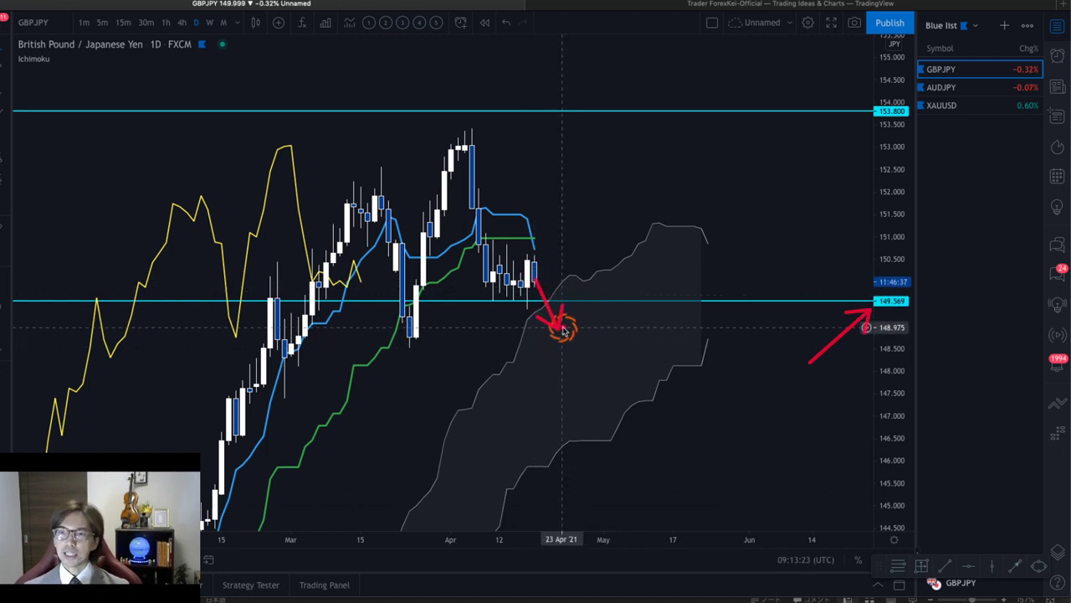
drag(559, 325, 600, 376)
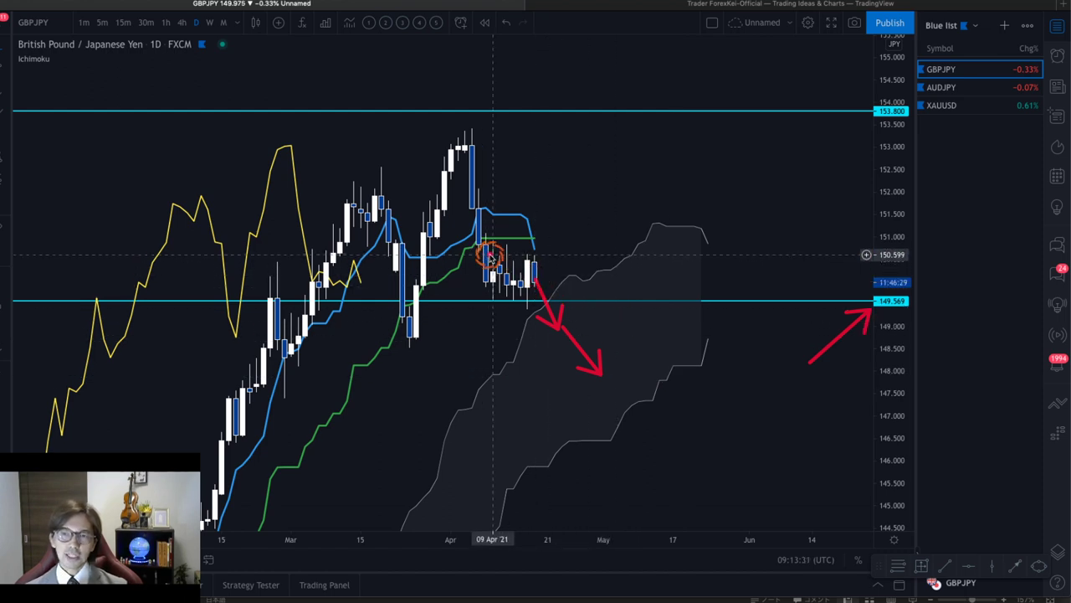
drag(534, 259, 561, 218)
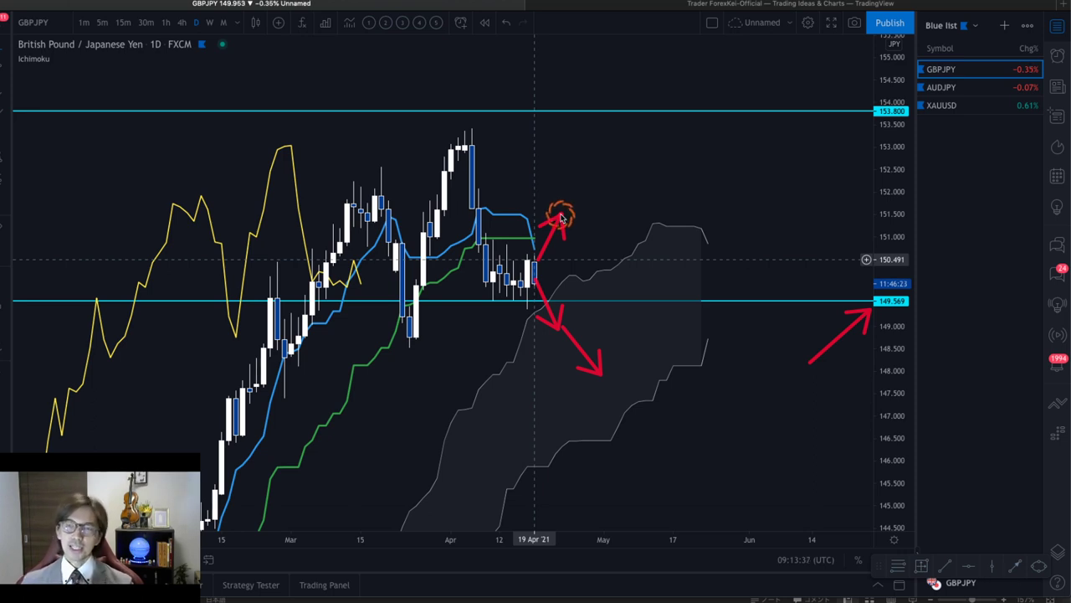
mouse_move(577, 201)
mouse_down()
mouse_move(593, 216)
mouse_move(577, 219)
mouse_up()
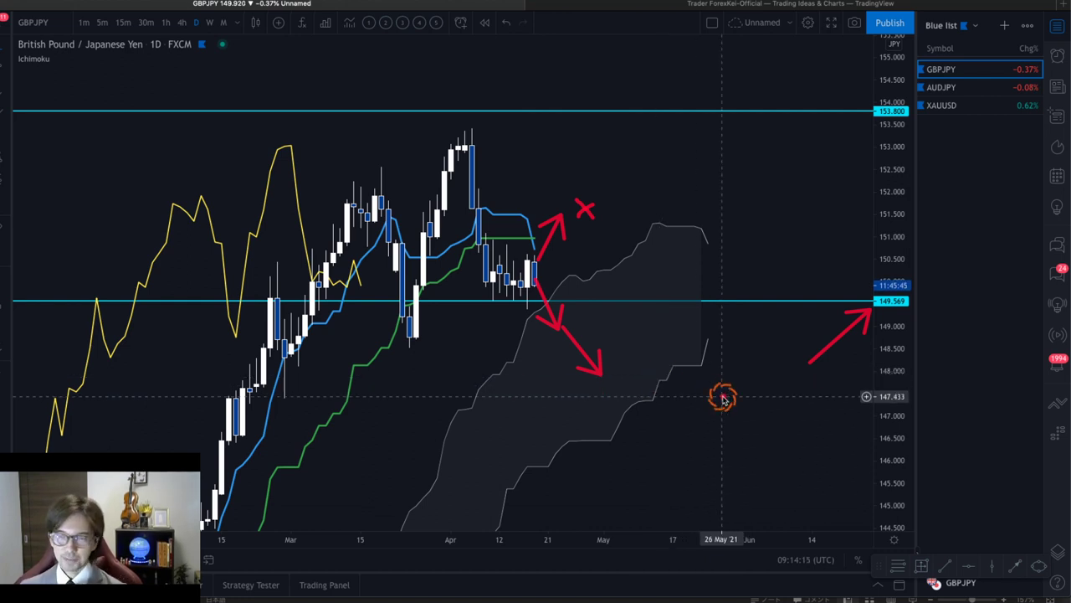
key(Escape)
- Switch GBPJPY to the 4-hour timeframe and mark the sideways cloud, the flat lines and three lows at the 149.569 line in red
click(183, 24)
drag(890, 407, 904, 163)
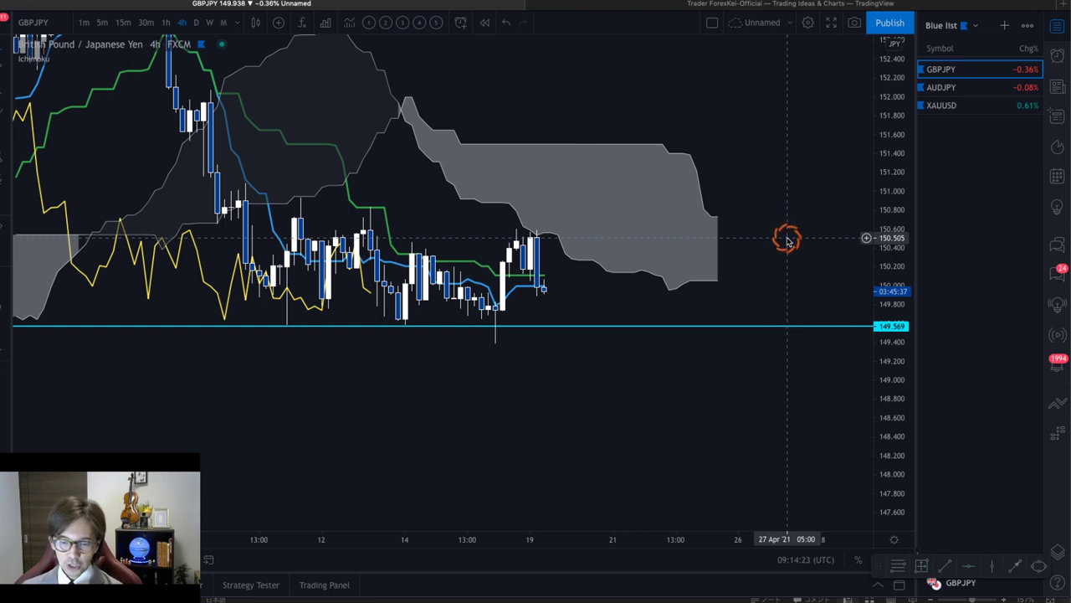
mouse_move(678, 246)
mouse_down()
mouse_move(736, 241)
mouse_move(743, 261)
mouse_up()
drag(483, 289, 509, 297)
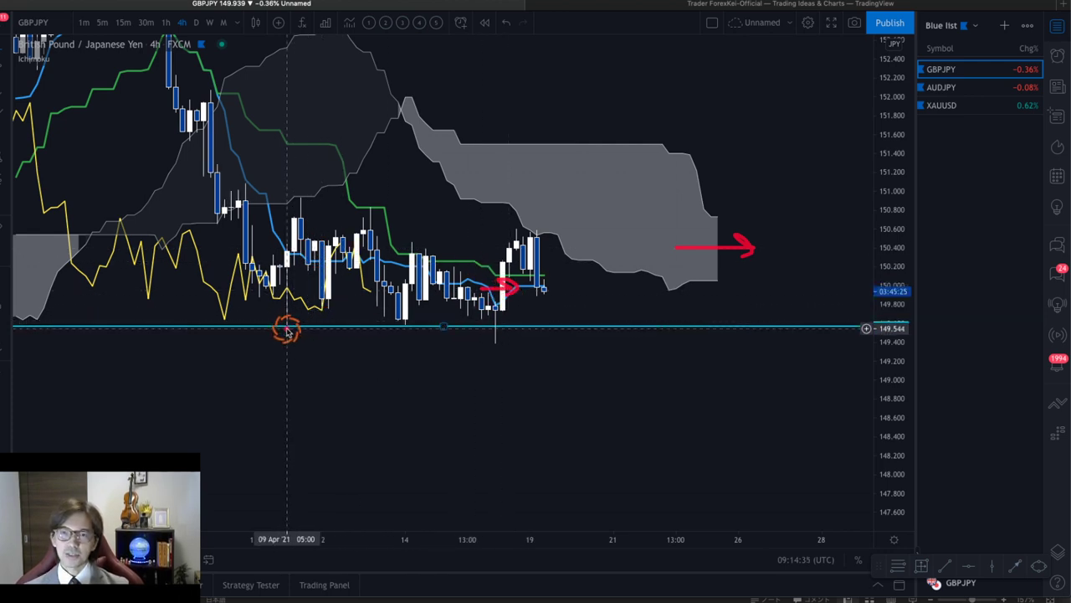
drag(388, 333, 402, 333)
drag(495, 337, 499, 332)
drag(785, 413, 854, 360)
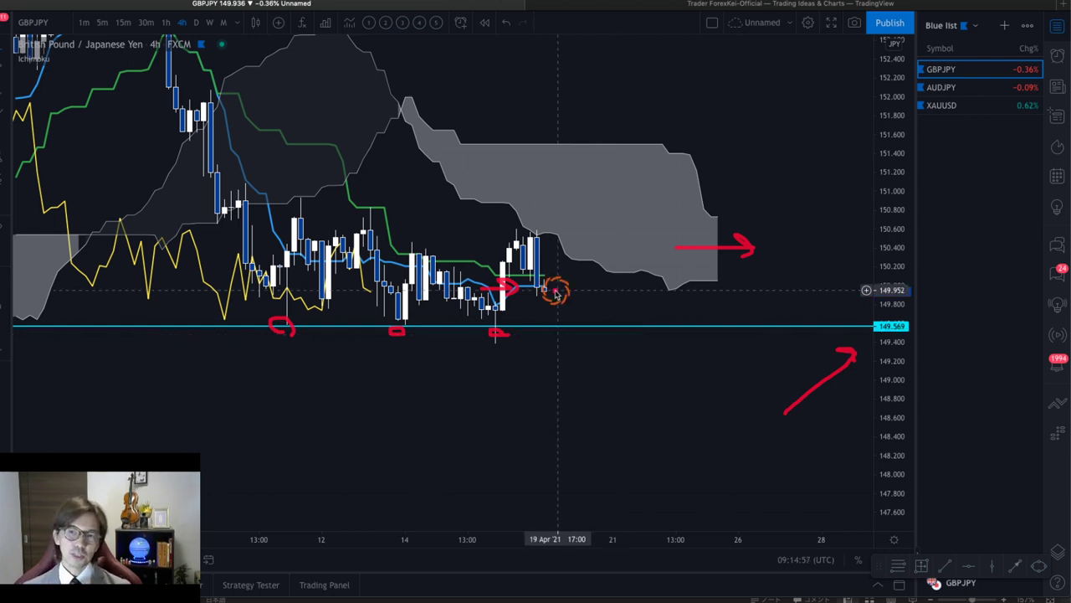
key(Escape)
- Sketch upward and downward scenario arrows from the latest candle and add a horizontal line at 149.391, at the lowest recent wick
drag(546, 288, 609, 234)
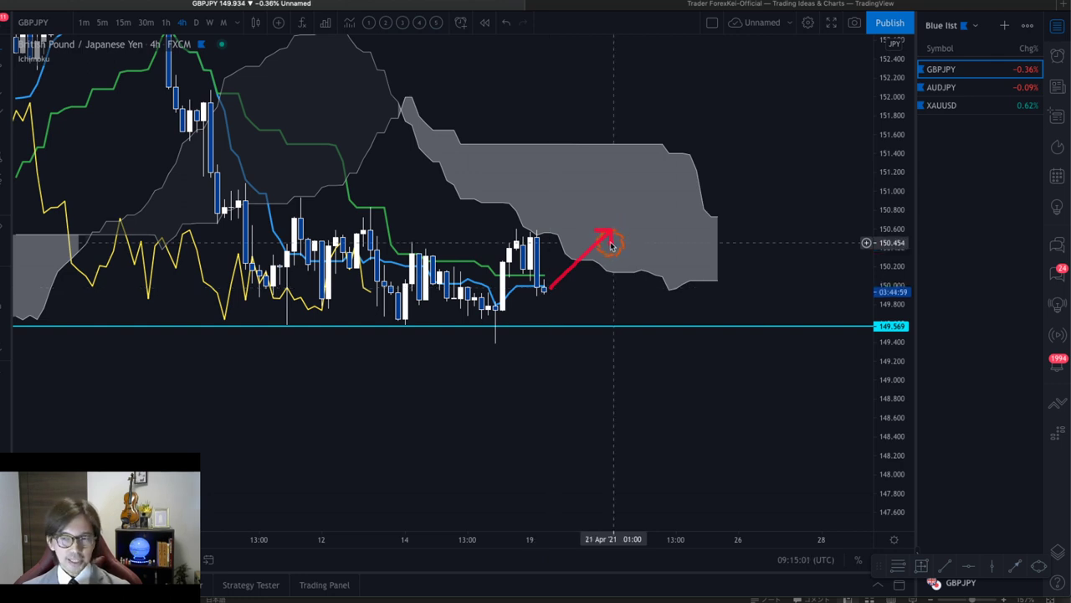
drag(550, 293, 620, 335)
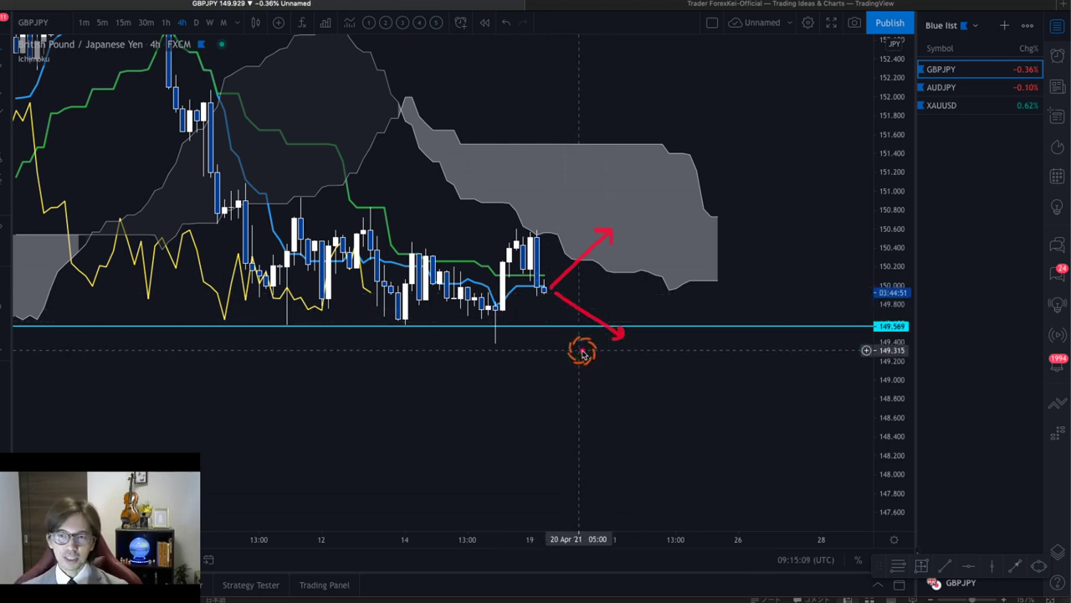
drag(816, 390, 869, 355)
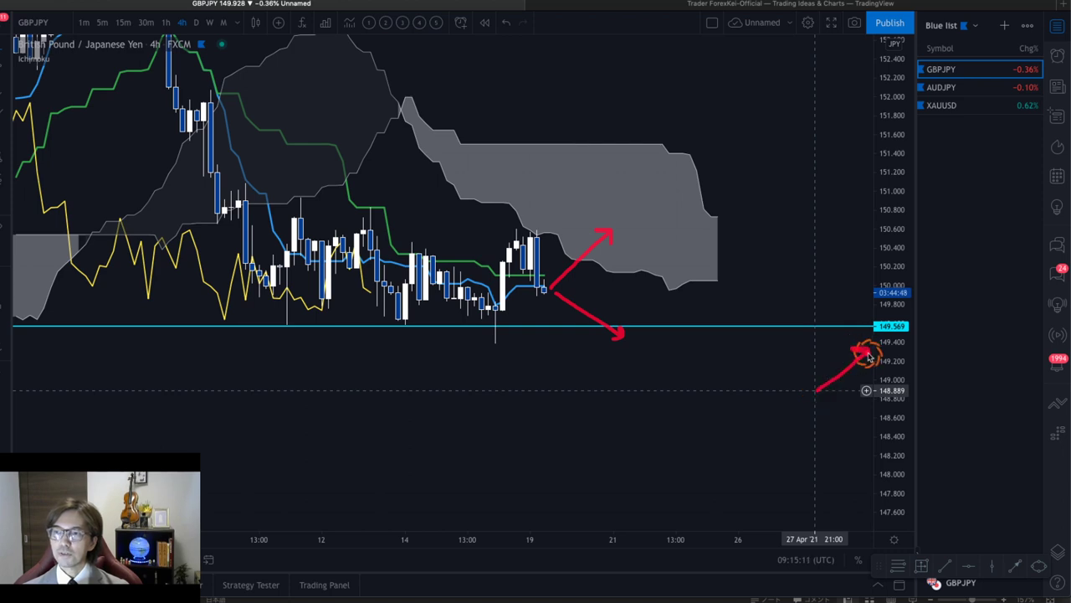
click(455, 344)
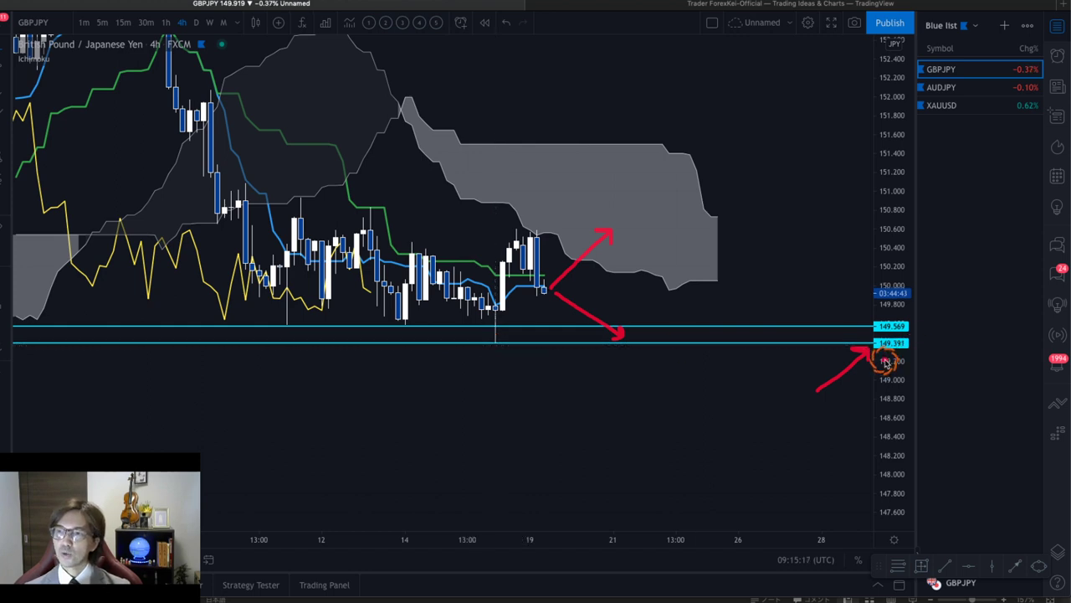
click(885, 359)
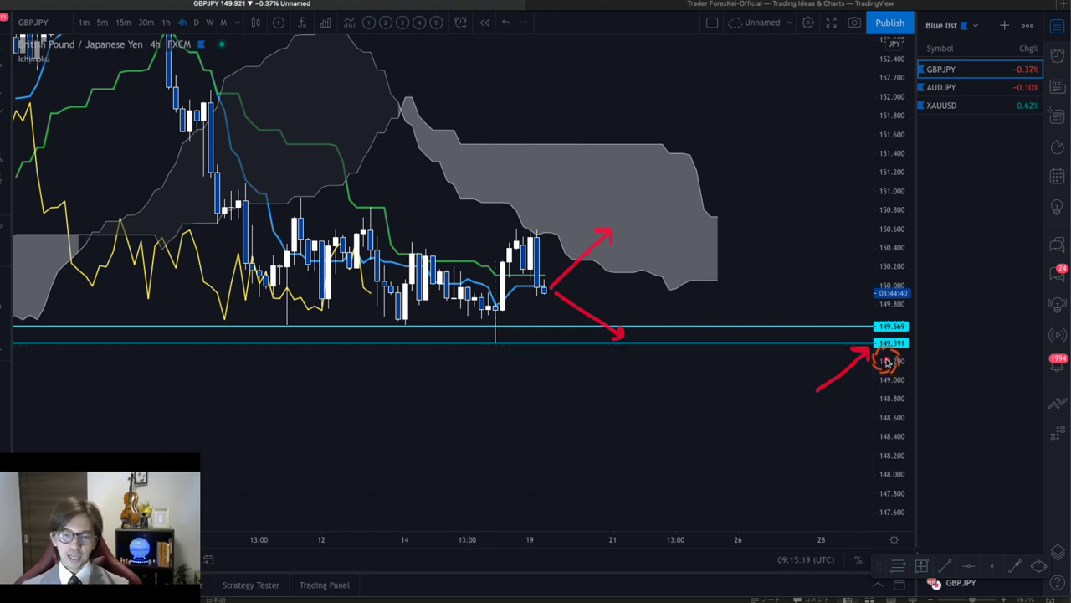
mouse_move(617, 332)
mouse_down()
mouse_move(656, 376)
mouse_move(665, 359)
mouse_move(683, 371)
mouse_move(673, 371)
mouse_up()
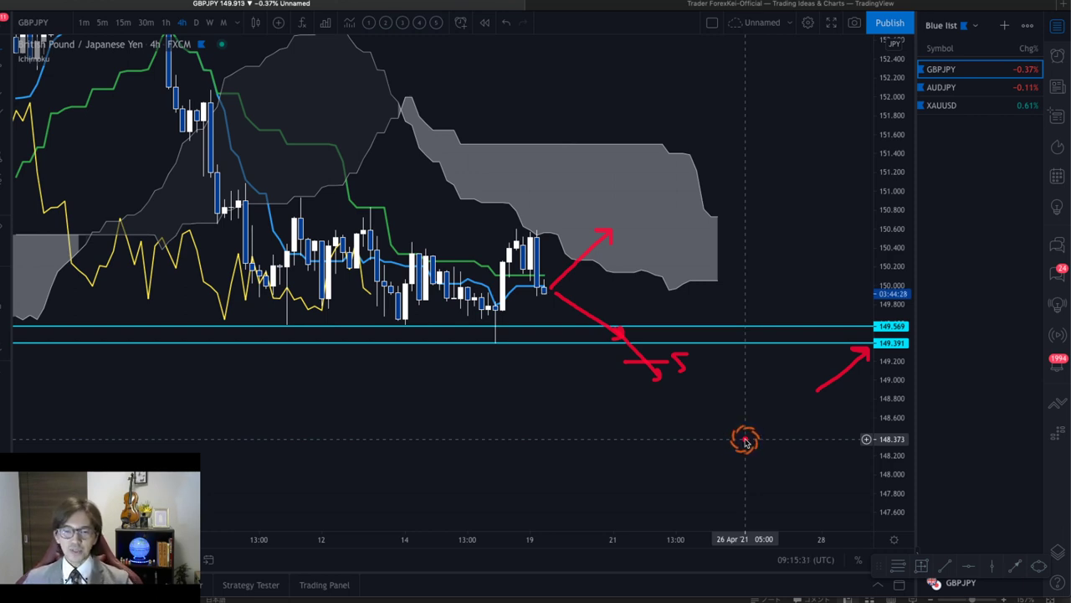
key(Escape)
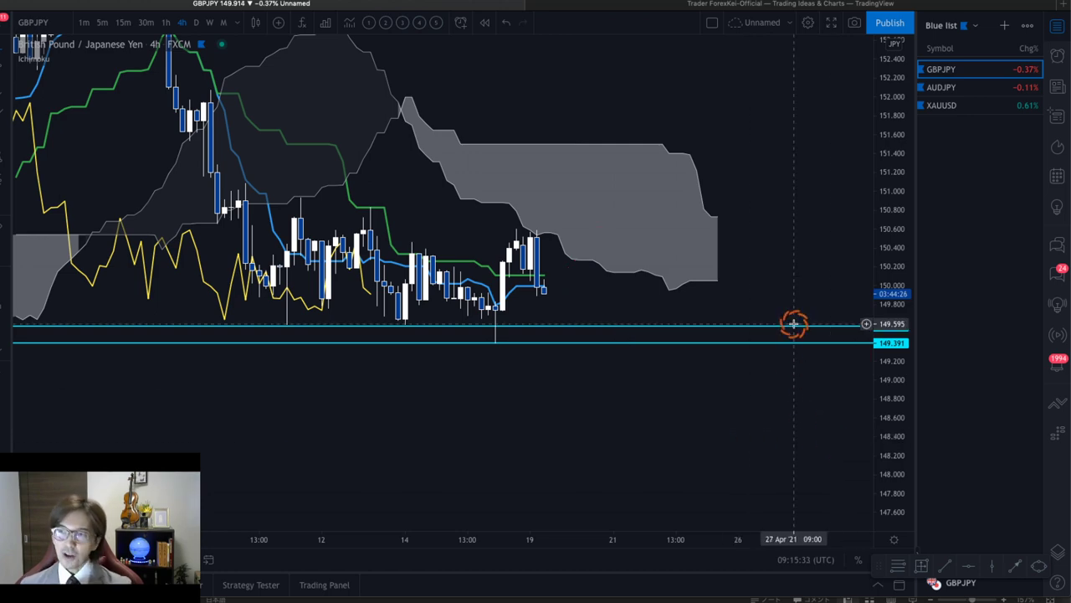
- Open the AUDJPY daily chart and fit its candles, cloud, yellow trend line and both red scenario paths in view
key(Down)
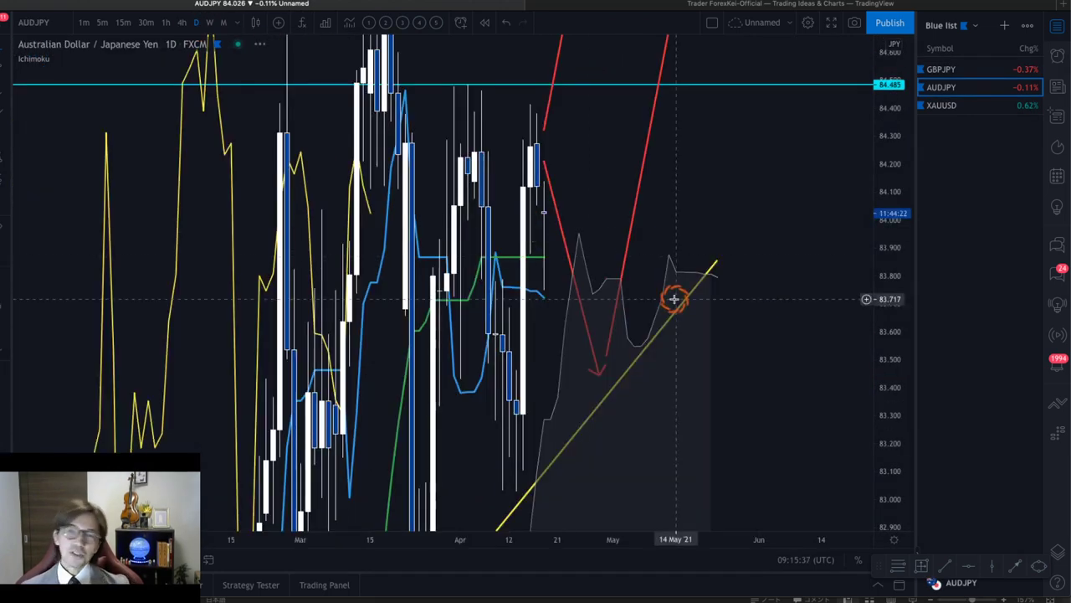
drag(879, 134, 890, 448)
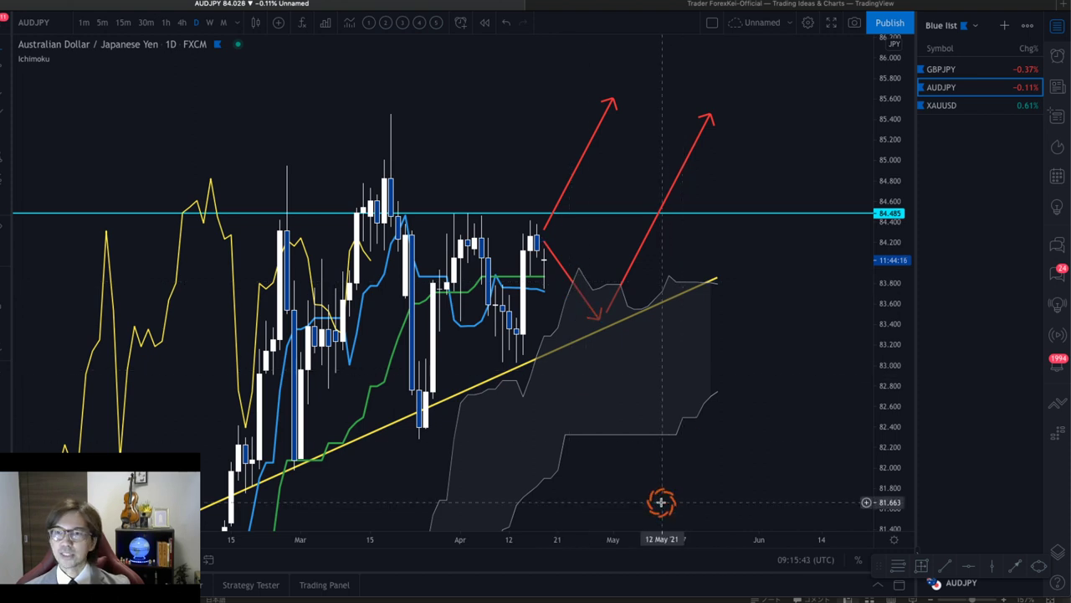
drag(614, 544, 552, 495)
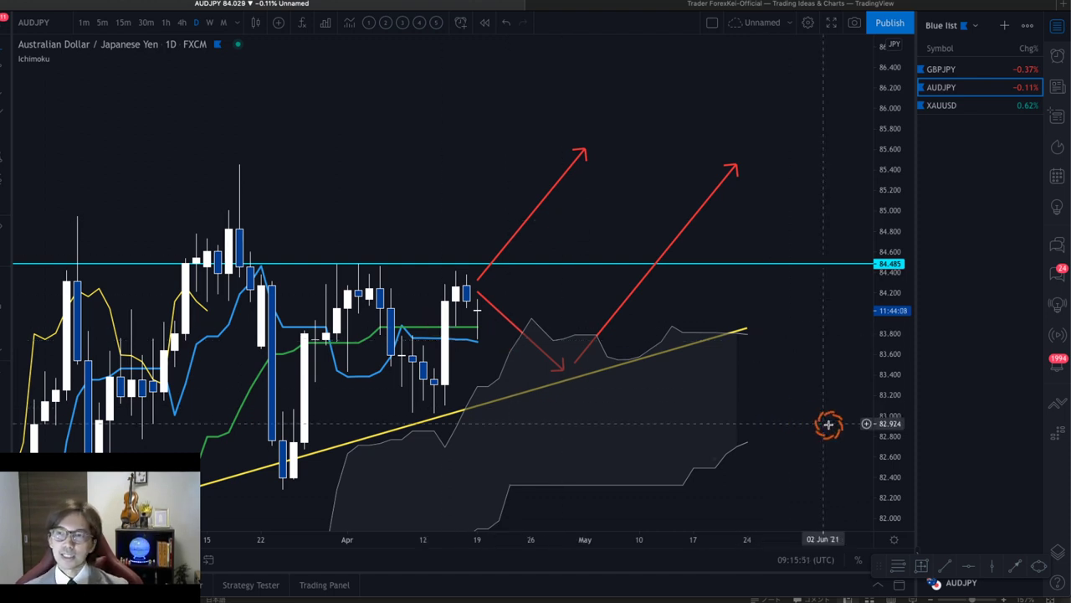
drag(828, 423, 812, 246)
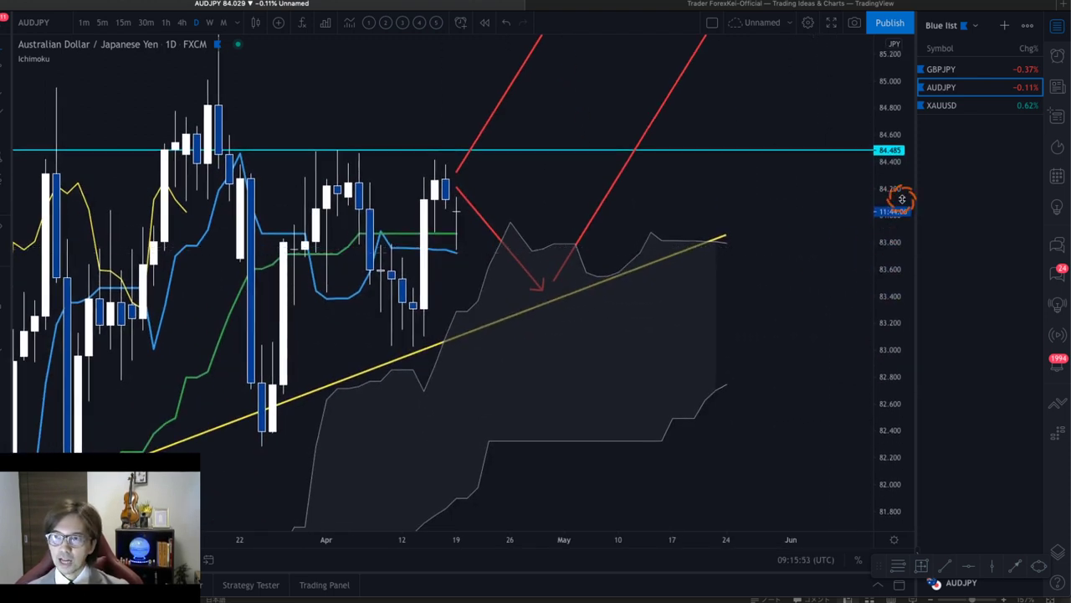
drag(893, 326, 892, 359)
drag(455, 542, 680, 458)
drag(600, 437, 652, 437)
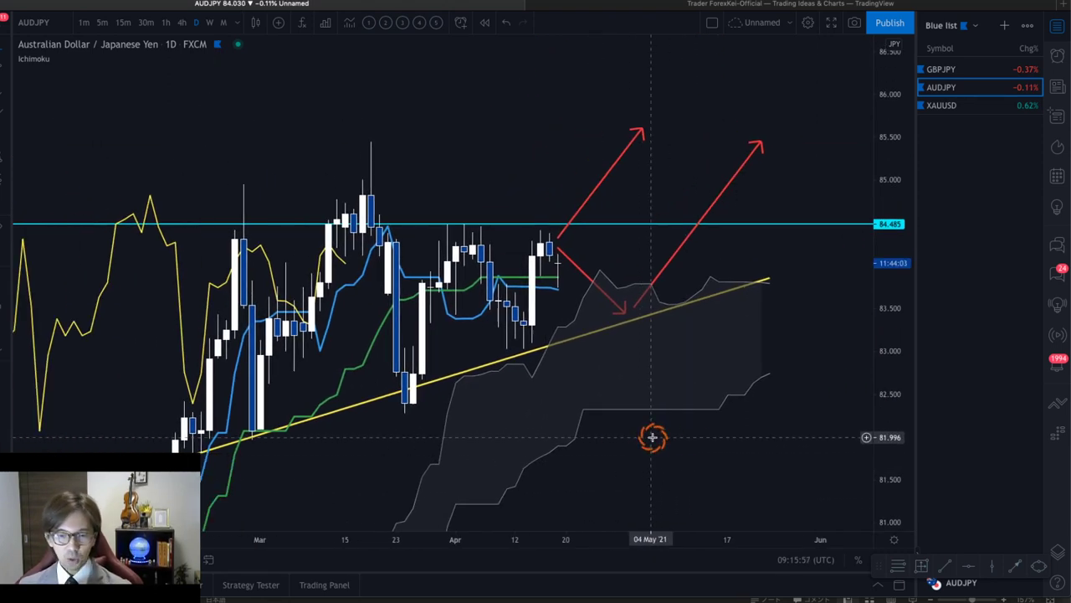
- Mark the AUDJPY uptrend and rising cloud with red arrows, and circle the candle lows along the yellow trend line
drag(383, 484, 677, 322)
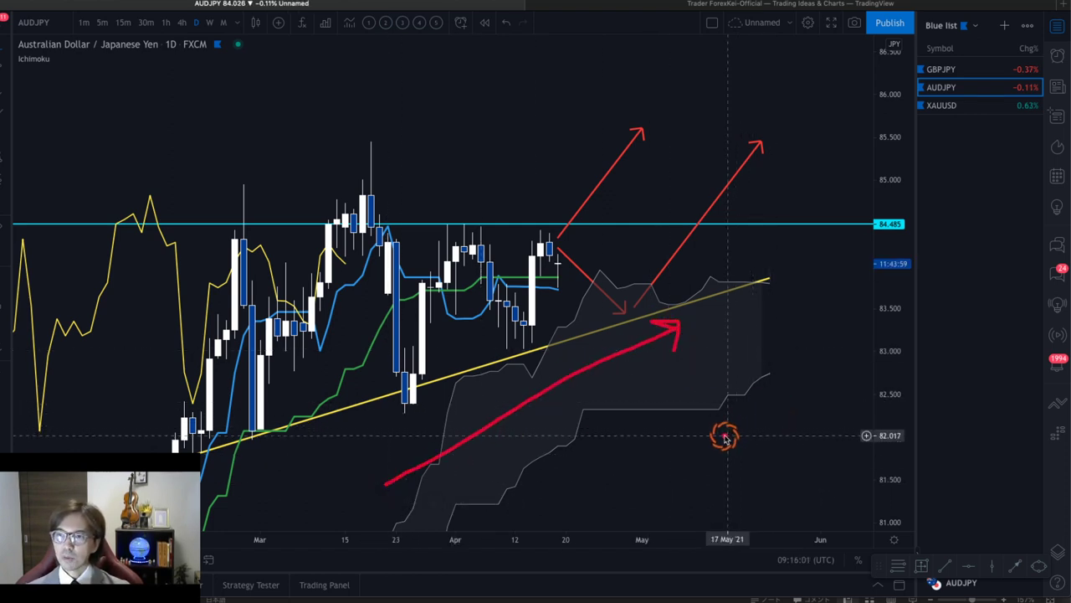
drag(798, 389, 806, 388)
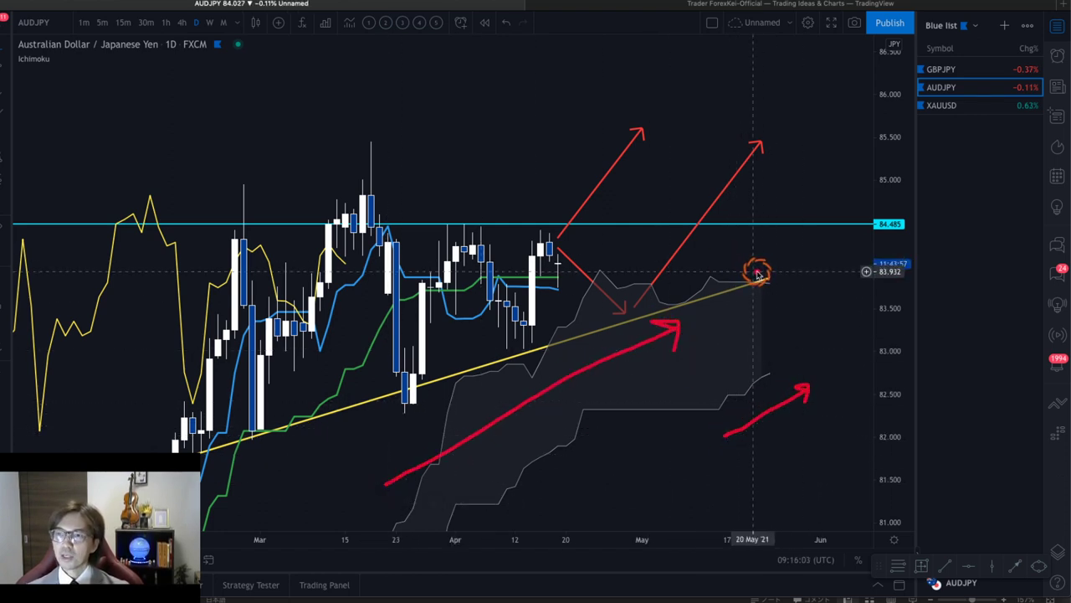
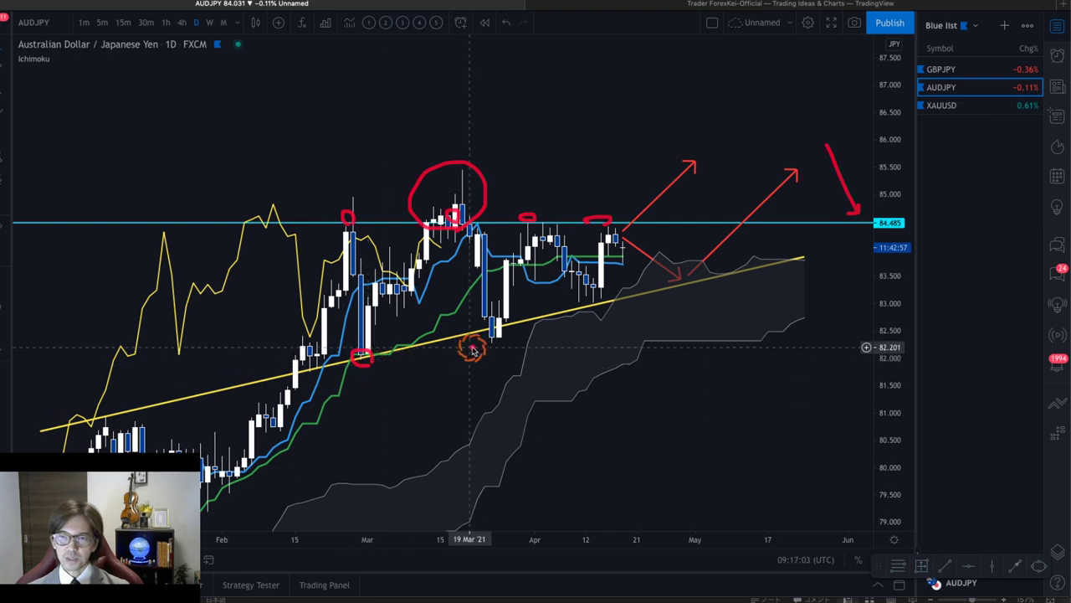
mouse_move(502, 328)
mouse_down()
mouse_move(483, 342)
mouse_move(497, 344)
mouse_up()
mouse_move(590, 329)
mouse_down()
mouse_move(590, 281)
mouse_move(591, 325)
mouse_up()
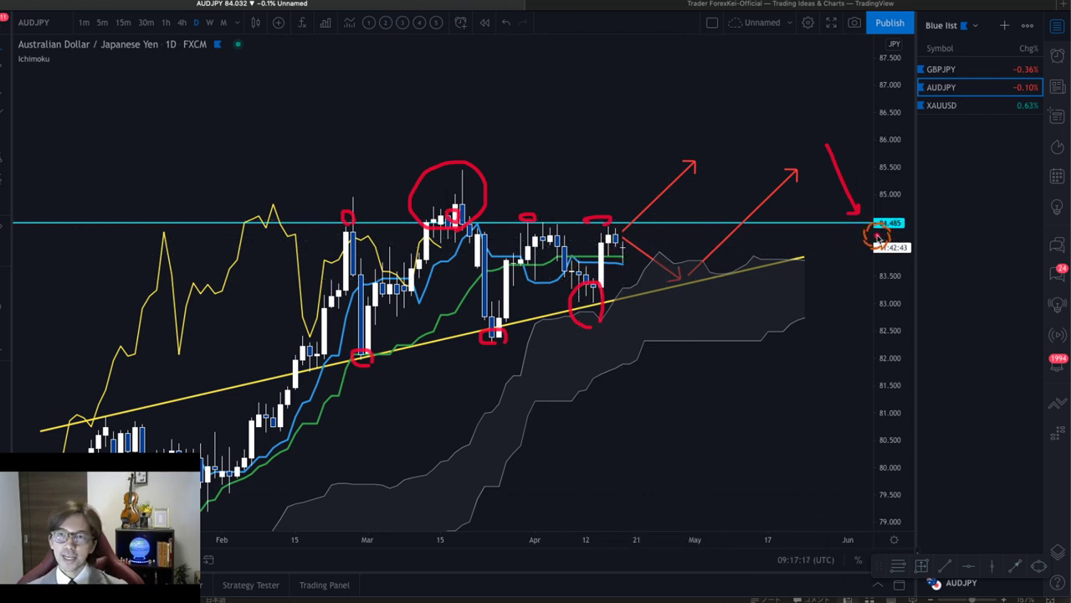
- Add a horizontal line at 85.437 along the March high and clear the freehand red marks
click(385, 171)
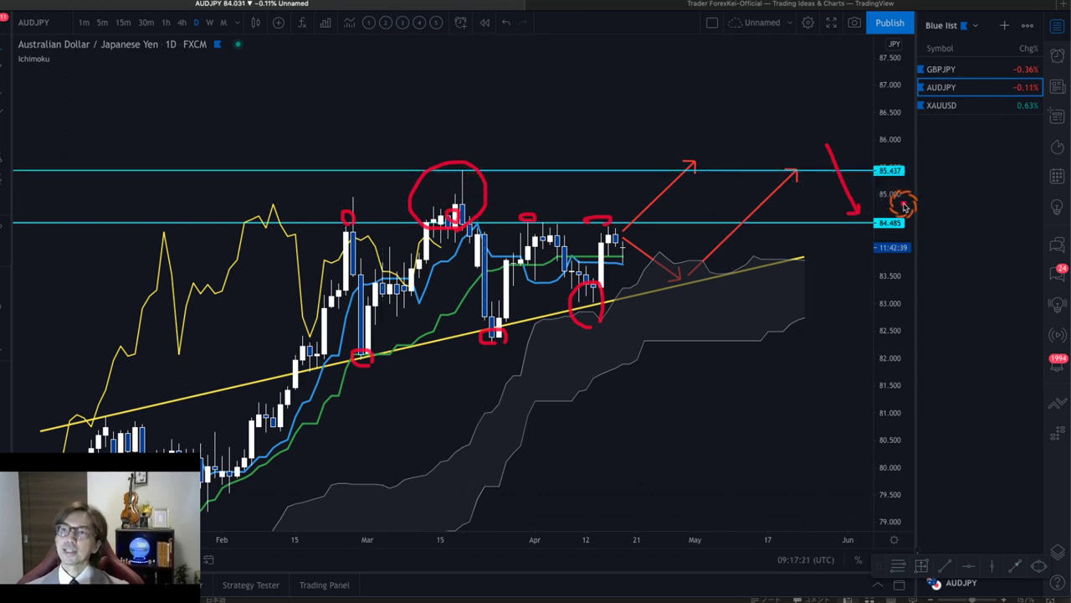
key(Escape)
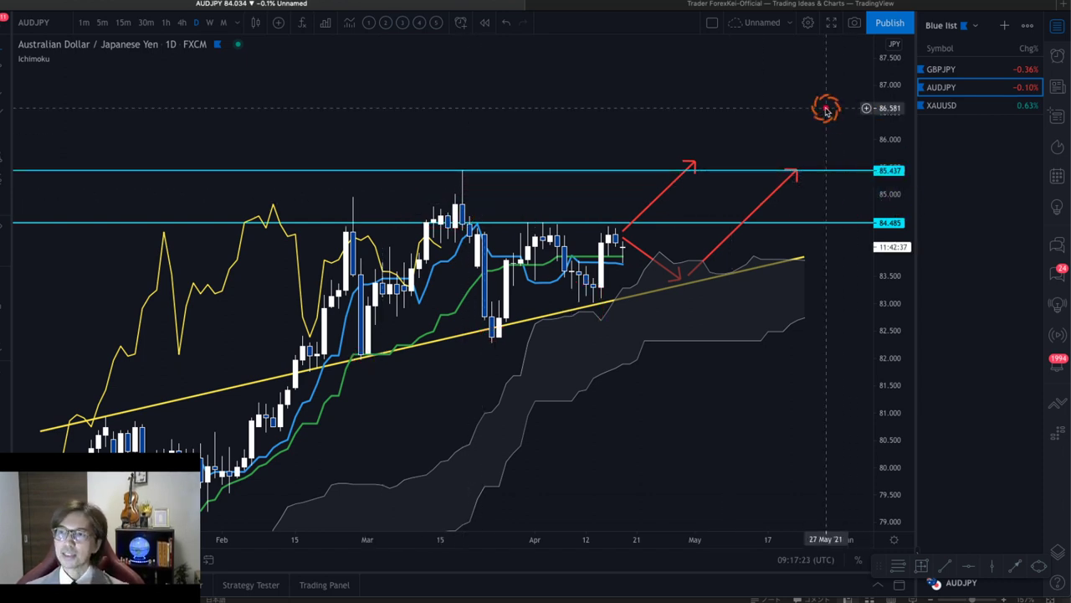
- Point red arrows at the 85.437 and 84.485 levels, extend the upward scenario past 85.437, and write a B above the 84.485 line
drag(826, 109, 850, 154)
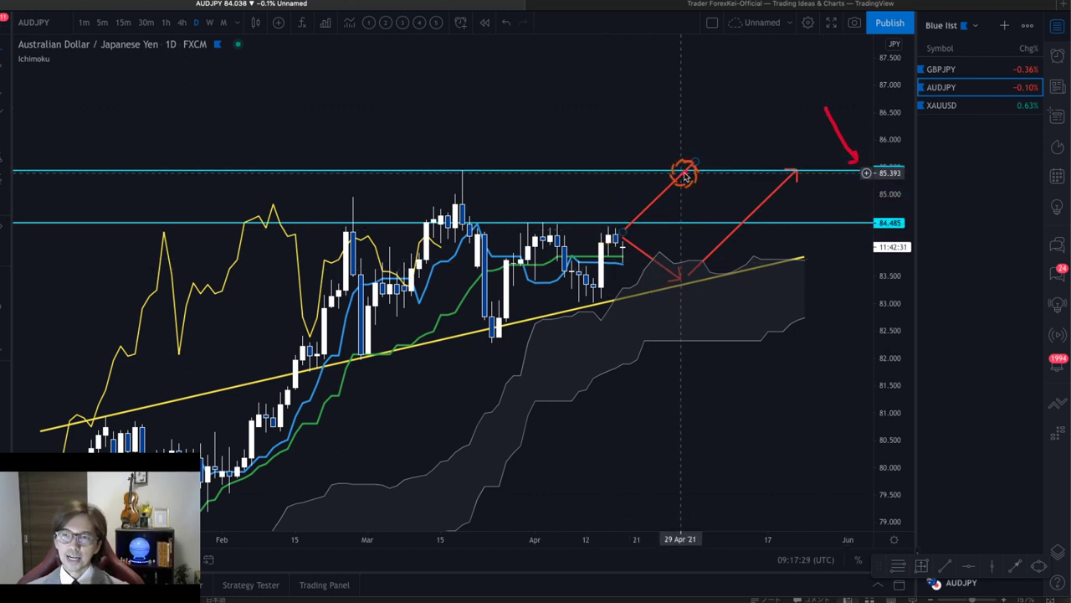
mouse_move(694, 126)
mouse_down()
mouse_move(713, 138)
mouse_move(685, 171)
mouse_up()
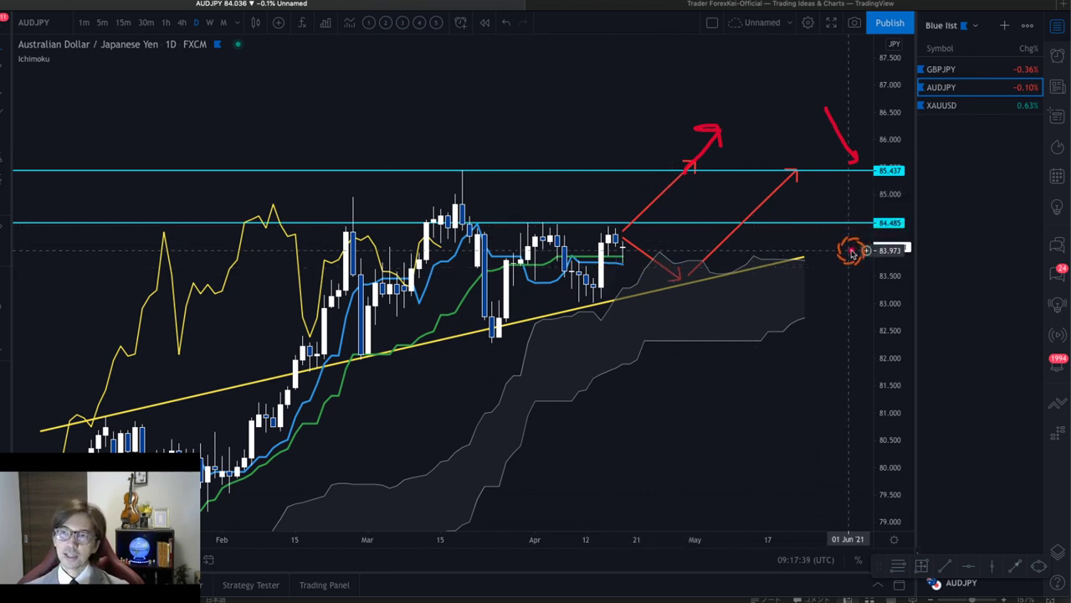
mouse_move(793, 293)
mouse_down()
mouse_move(871, 235)
mouse_move(870, 245)
mouse_up()
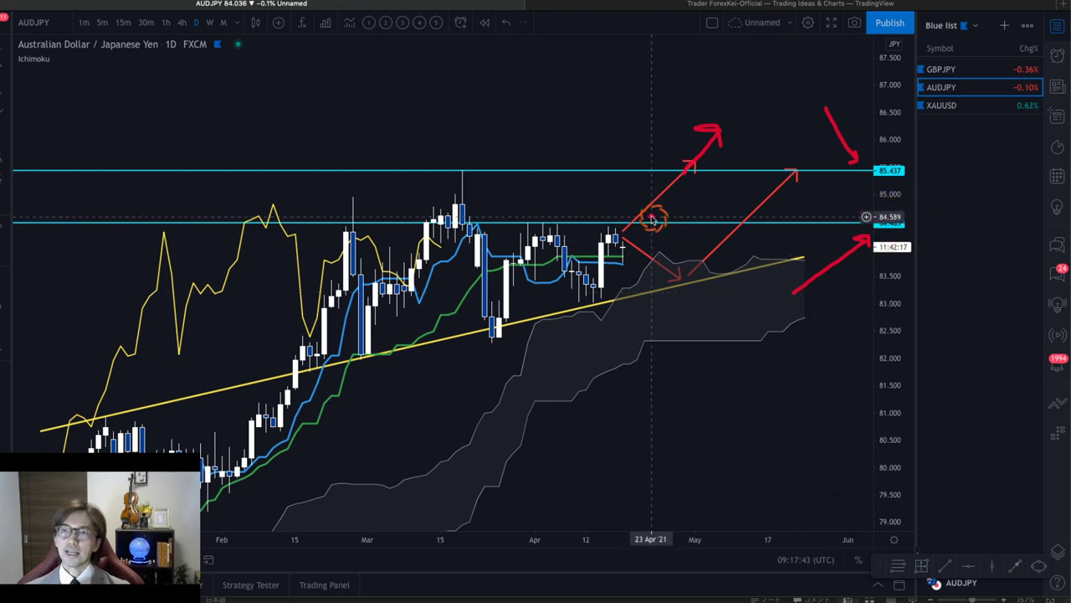
mouse_move(631, 208)
mouse_down()
mouse_move(710, 209)
mouse_move(692, 226)
mouse_up()
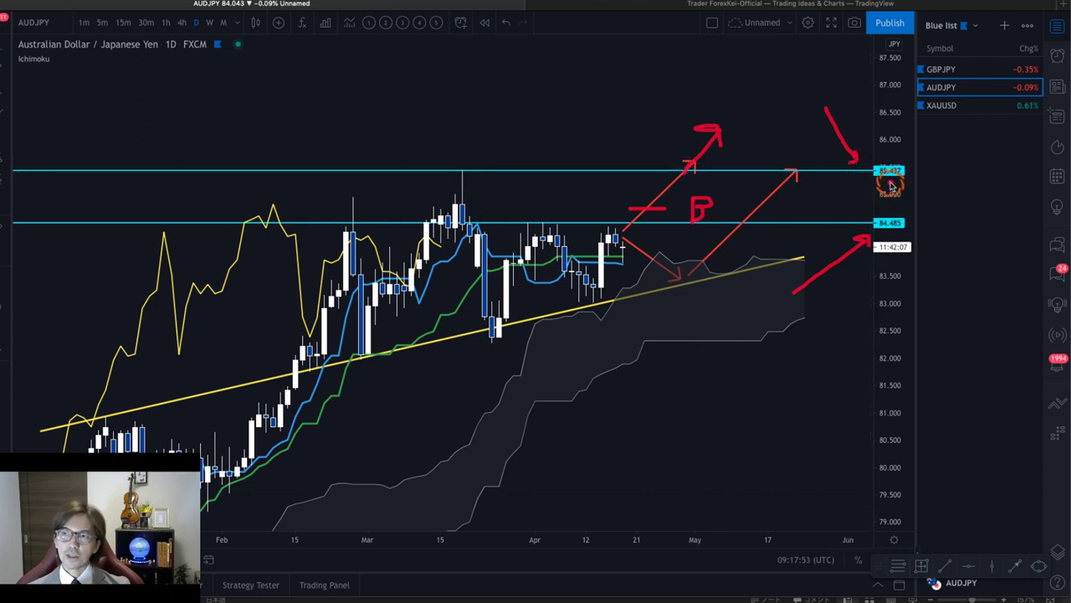
mouse_move(685, 156)
mouse_down()
mouse_move(745, 142)
mouse_move(745, 166)
mouse_up()
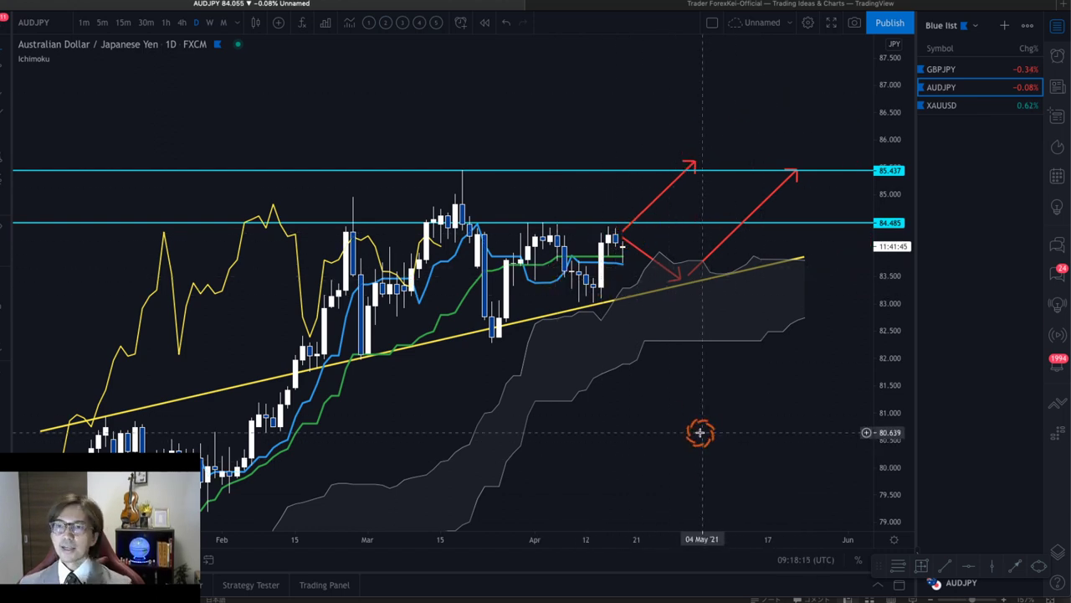
- Switch AUDJPY to the 4-hour chart and add a horizontal line at 84.138, at the latest swing's wick high
click(181, 22)
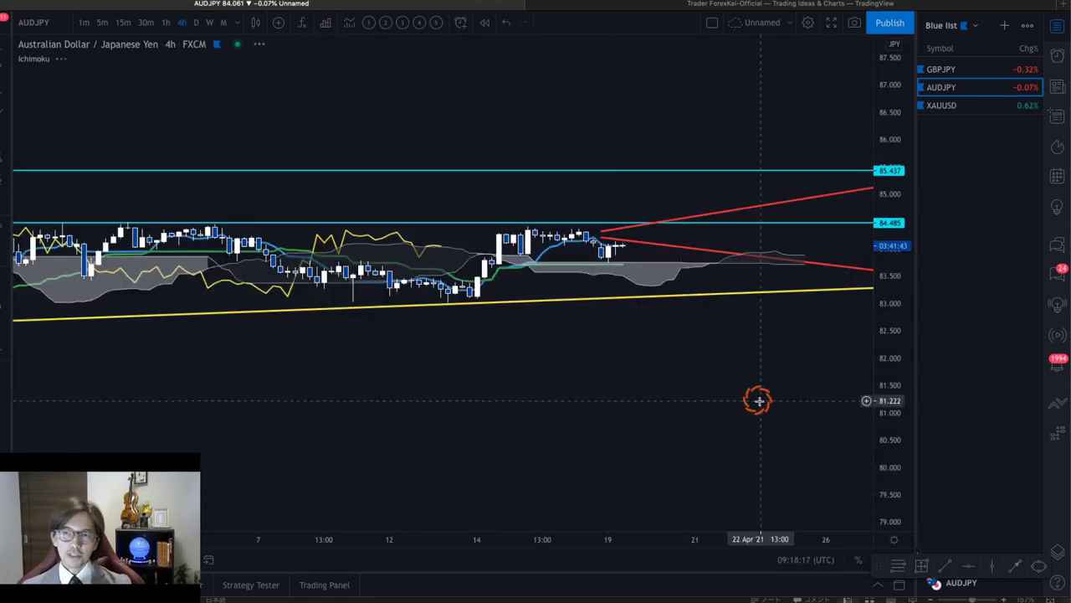
drag(872, 433, 927, 132)
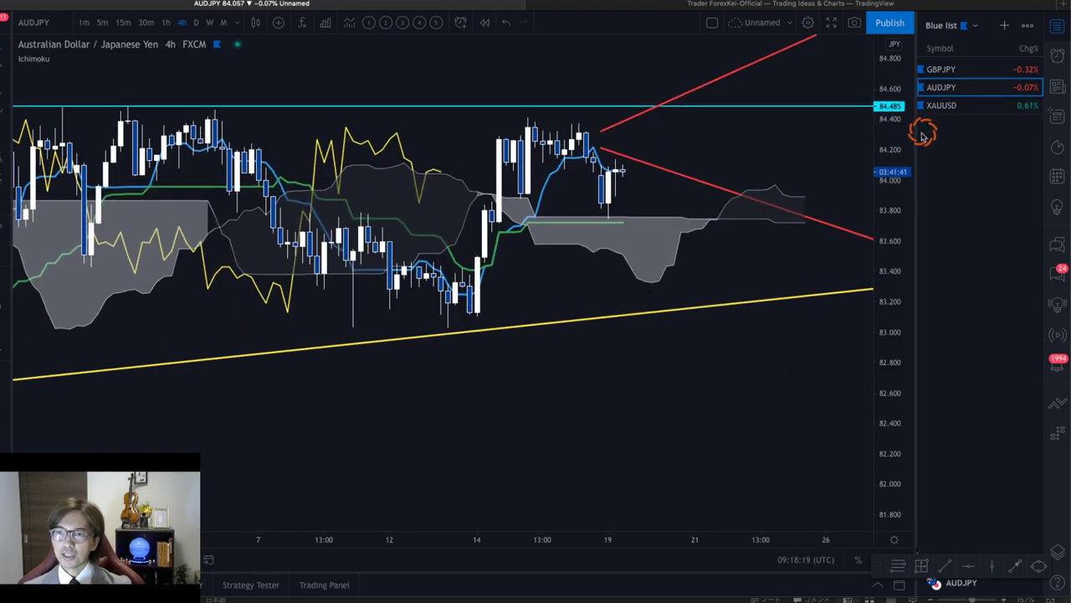
drag(901, 337, 875, 287)
drag(608, 535, 459, 274)
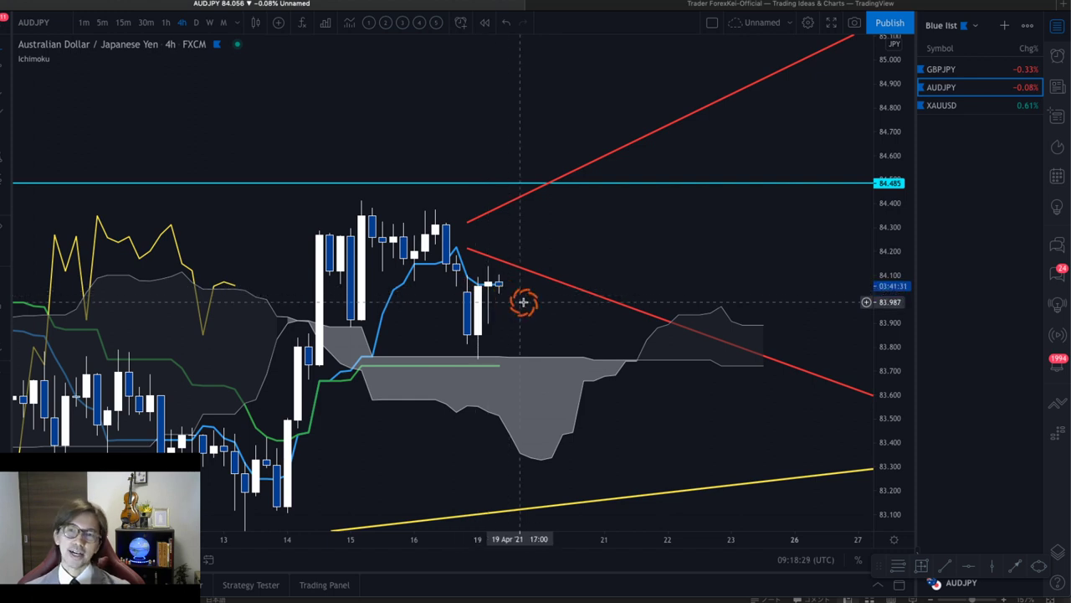
click(455, 266)
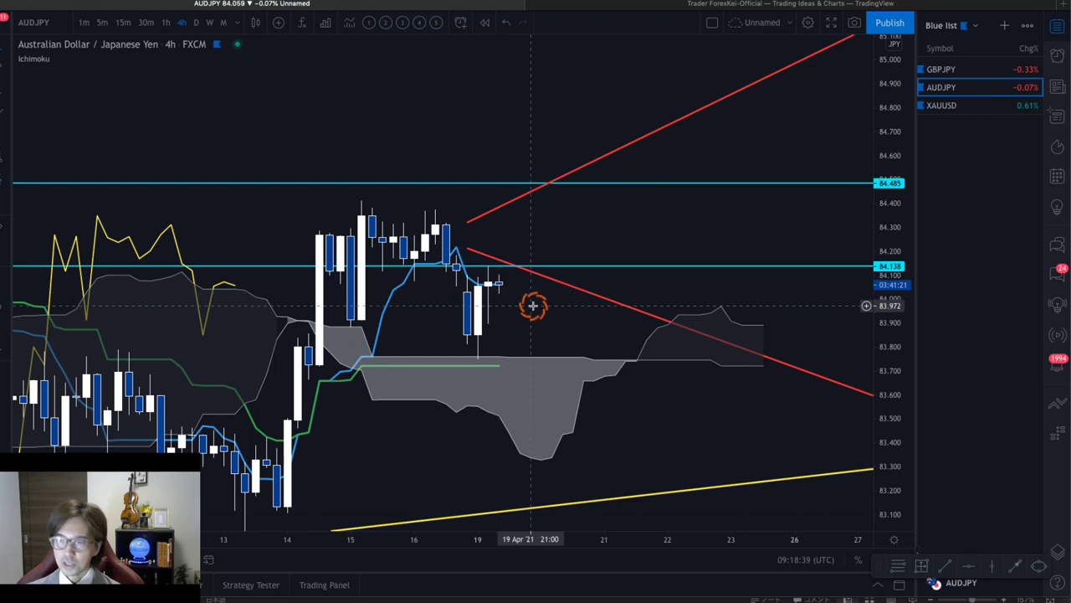
- Point red arrows at the 84.138 and 84.485 levels and sketch an upward path from the latest candle toward 84.485
drag(783, 332, 862, 289)
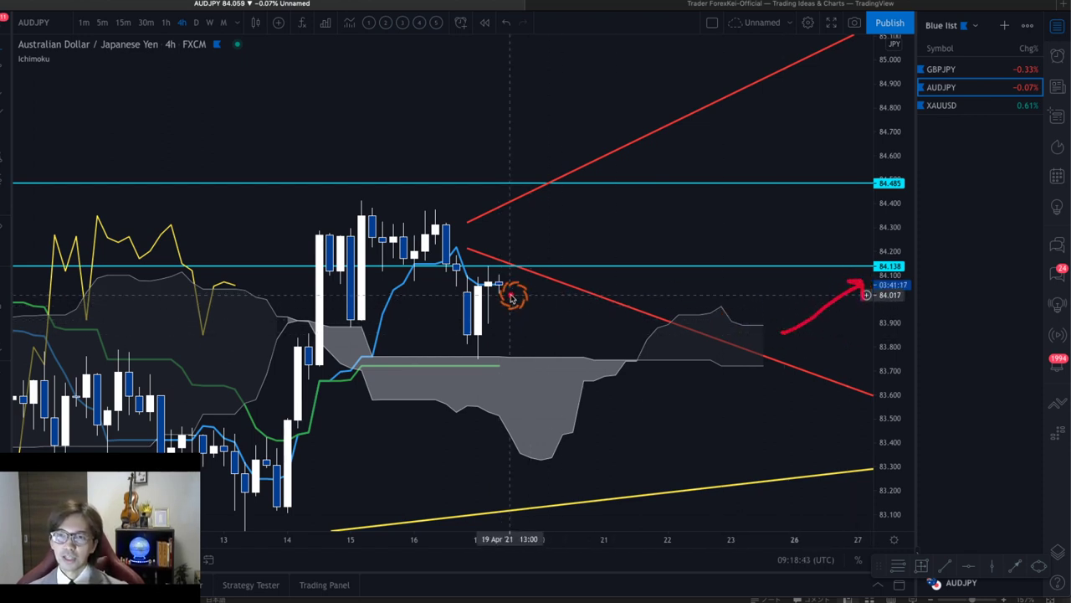
drag(492, 291, 581, 195)
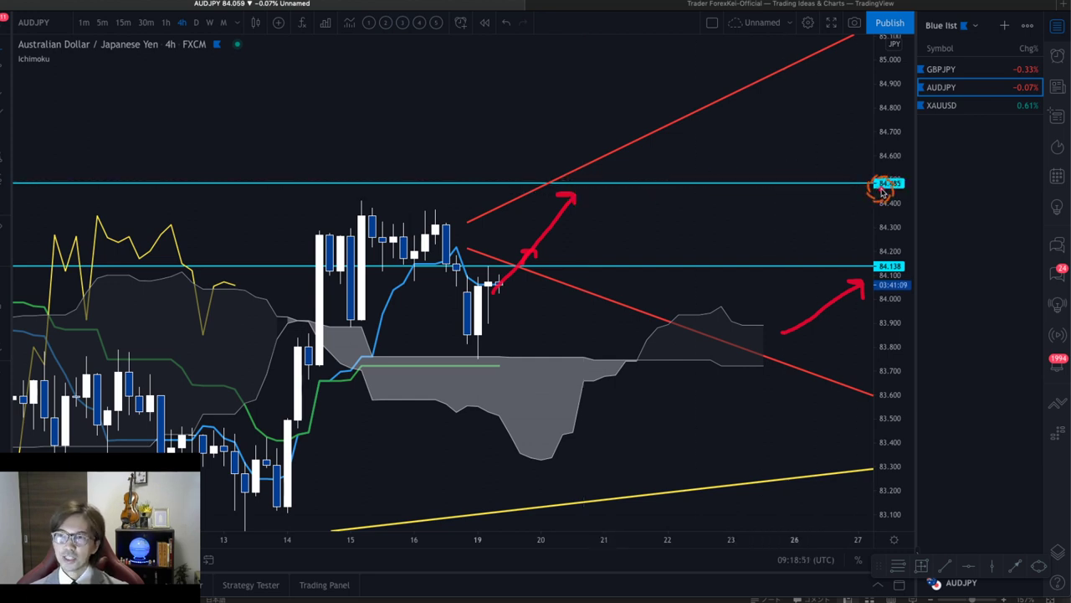
drag(842, 143, 863, 173)
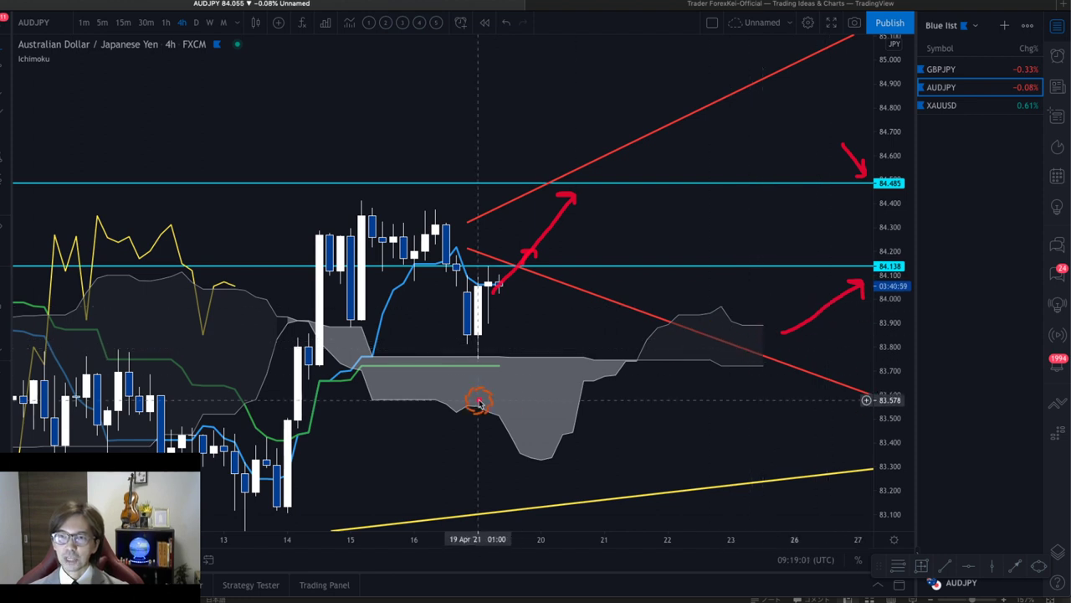
mouse_move(501, 369)
mouse_down()
mouse_move(558, 319)
mouse_move(576, 333)
mouse_up()
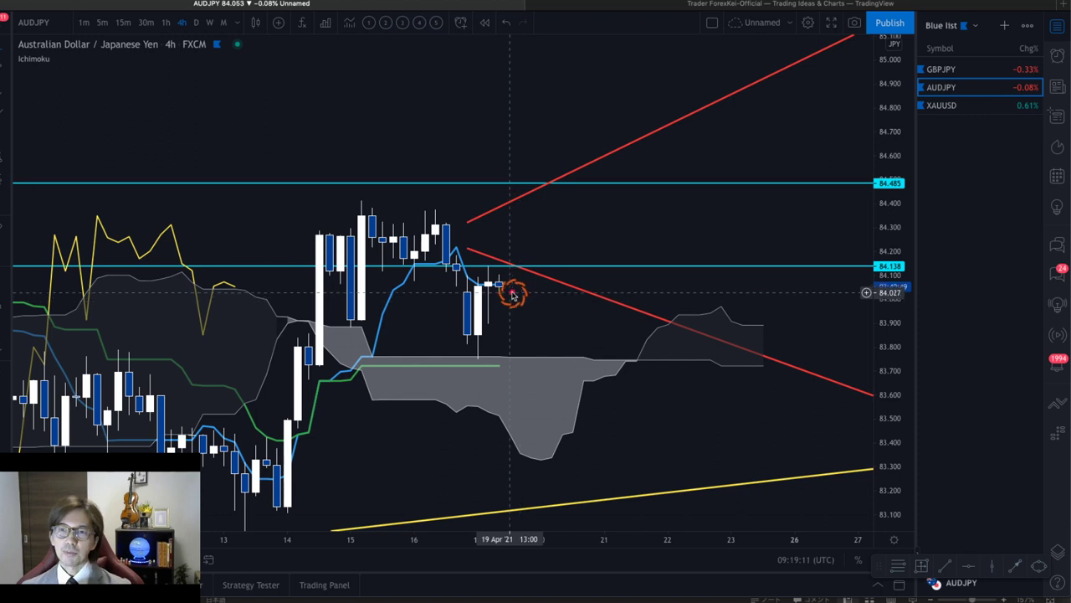
- Sketch a downward path from the latest candle into the cloud, mark its end with a cross, and clear the freehand marks
drag(504, 286, 515, 328)
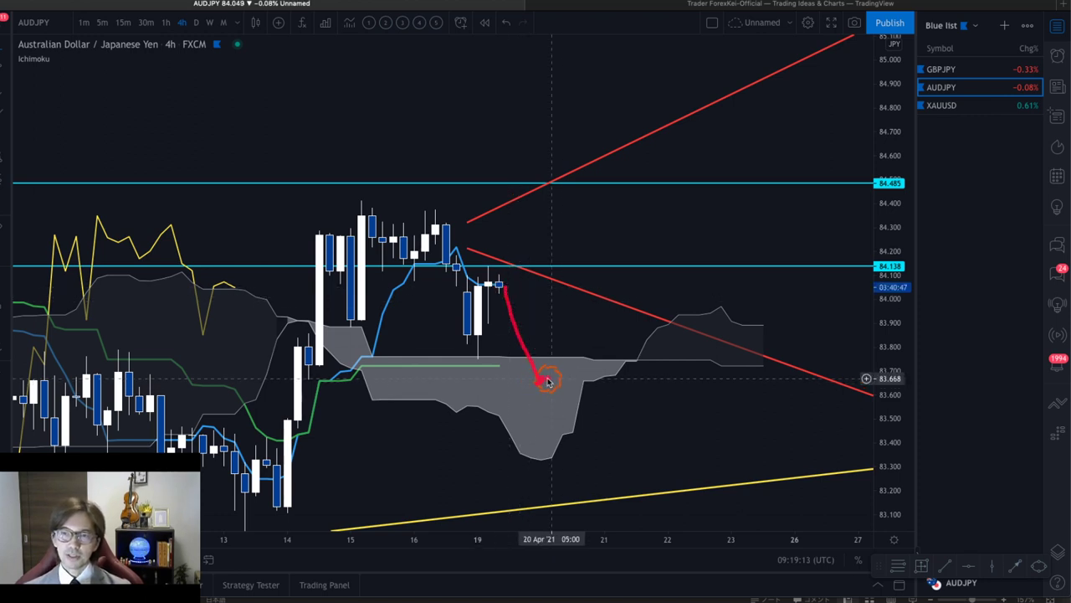
mouse_move(524, 378)
mouse_down()
mouse_move(576, 381)
mouse_move(593, 405)
mouse_up()
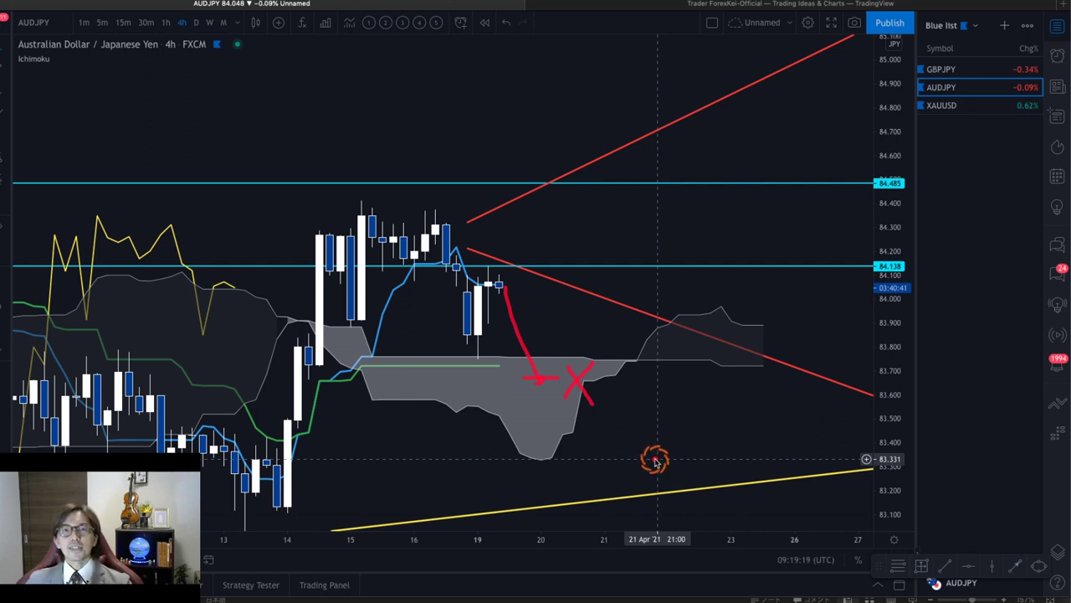
key(Escape)
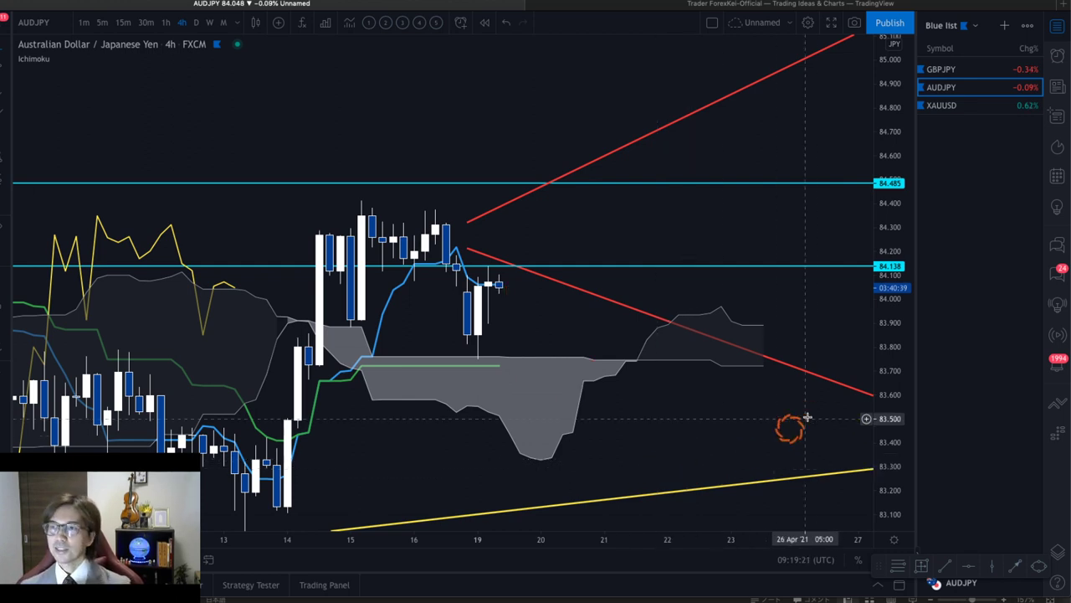
- Return AUDJPY to the daily chart and review the horizontal levels, yellow trend line and both red scenario paths together
drag(904, 96, 893, 310)
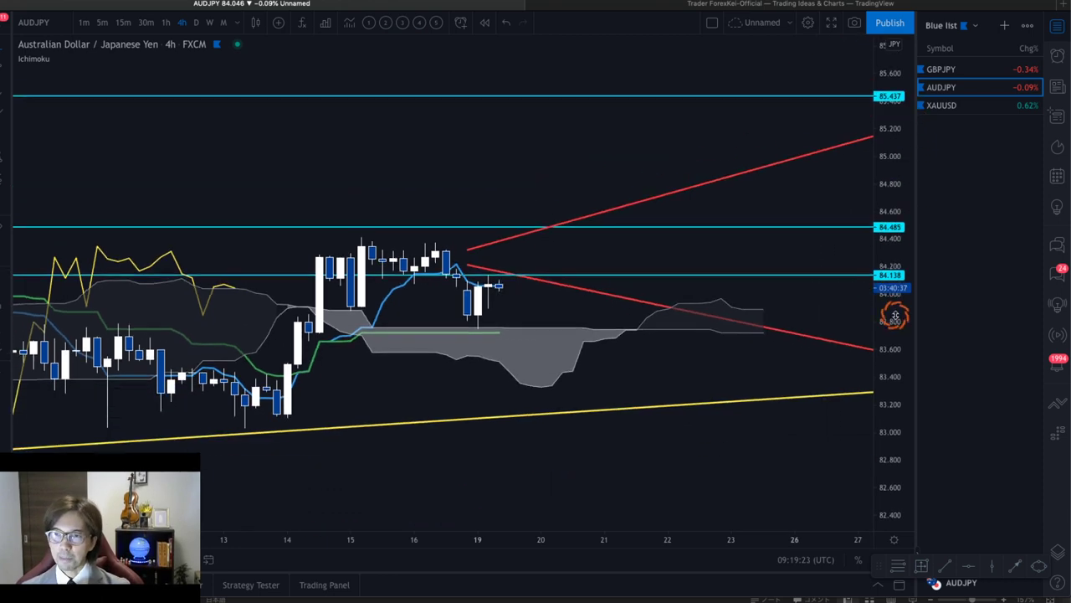
drag(253, 540, 640, 541)
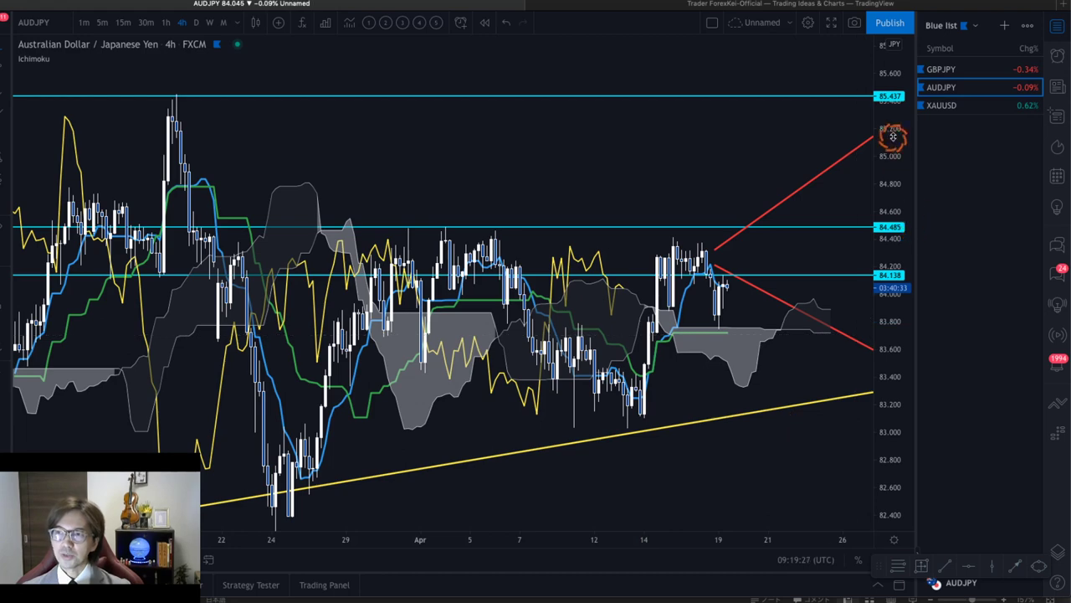
drag(890, 137, 890, 357)
drag(742, 416, 707, 402)
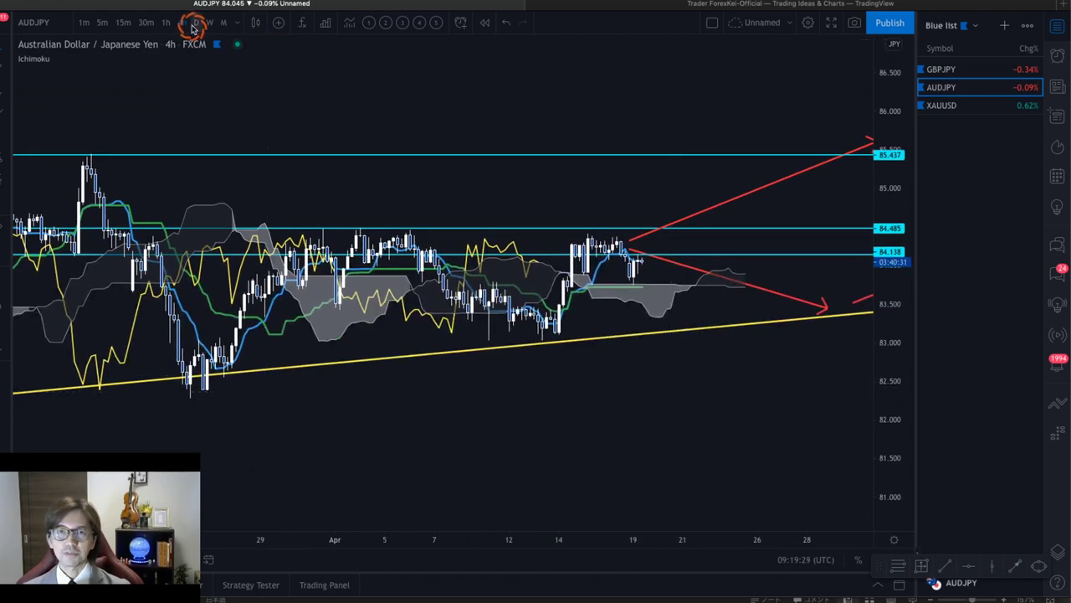
click(194, 22)
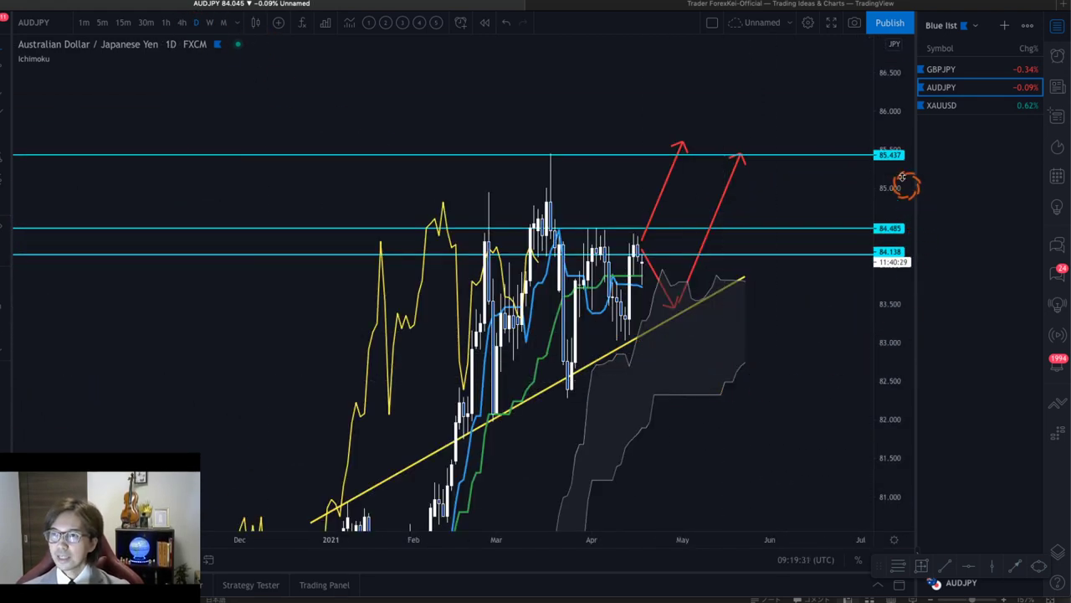
drag(909, 184, 888, 270)
drag(839, 321, 784, 321)
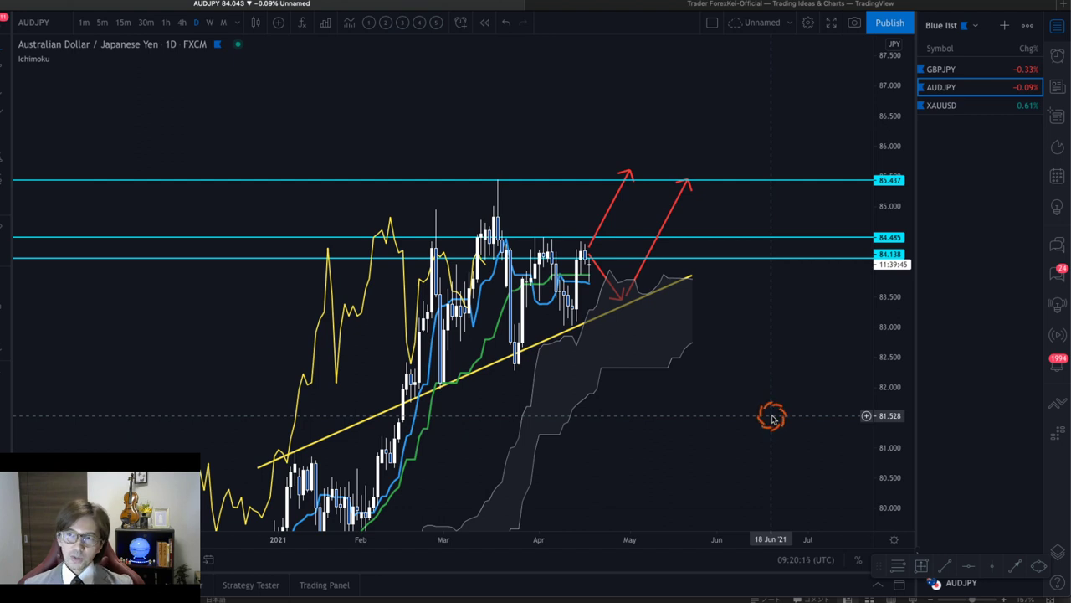
- Open the XAUUSD daily chart and fit its recent candles, future cloud, descending yellow trend line and horizontal levels in view
key(Down)
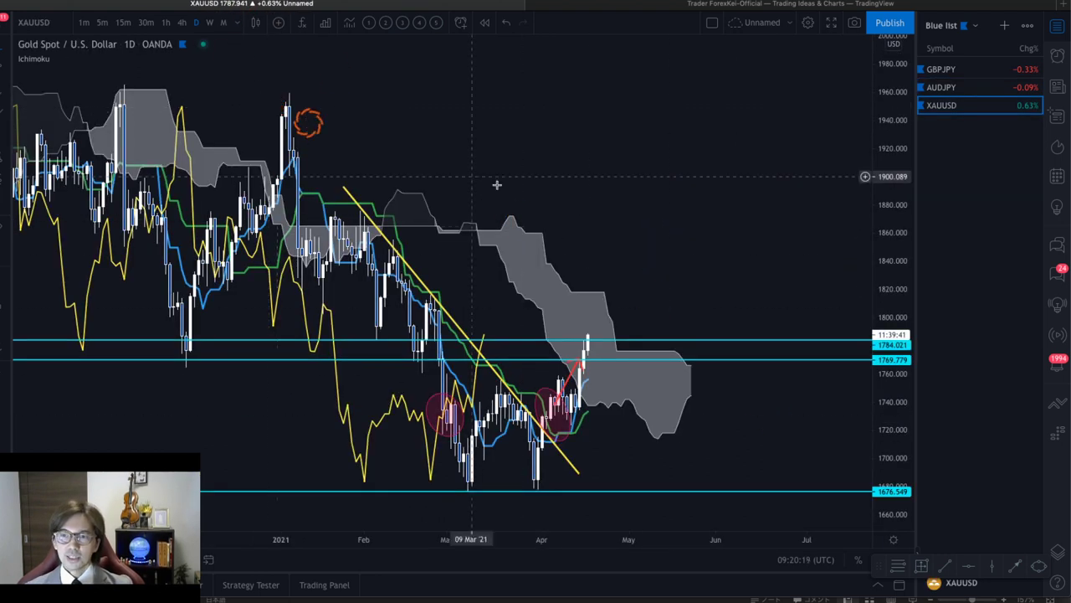
drag(890, 411, 890, 359)
drag(801, 301, 784, 235)
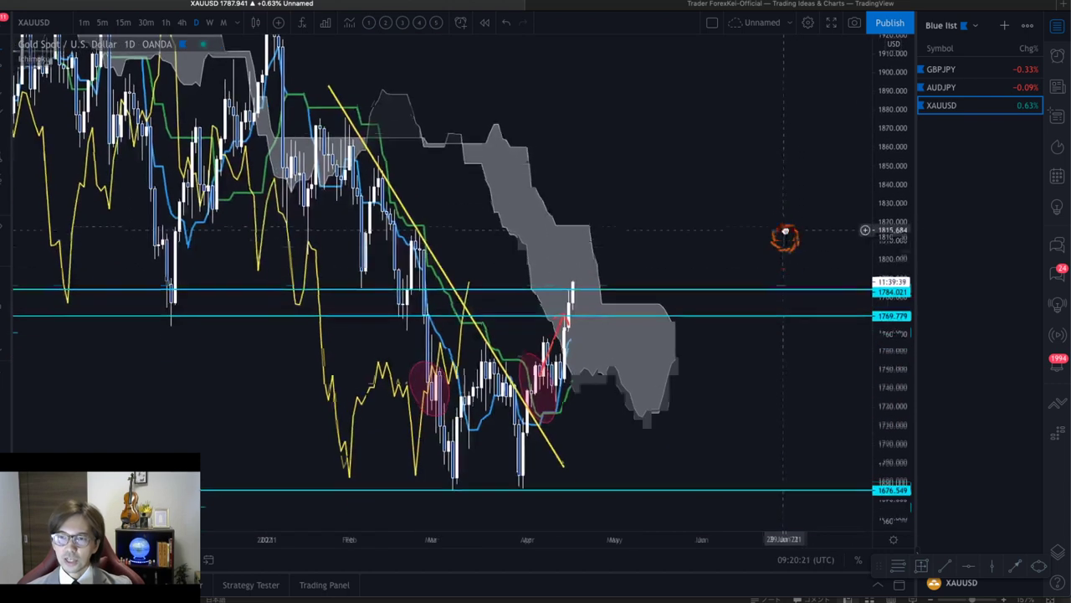
drag(483, 543, 227, 520)
drag(389, 444, 564, 424)
click(437, 407)
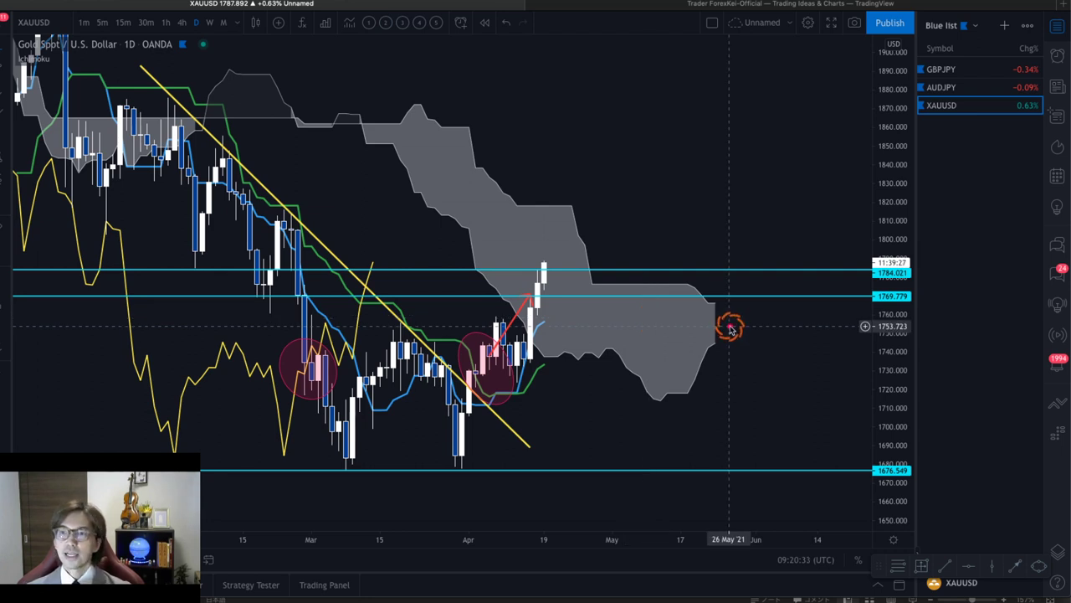
- Mark the narrowing future cloud and the rising blue and green lines with red arrows, and circle the mid-April low
drag(660, 269, 710, 289)
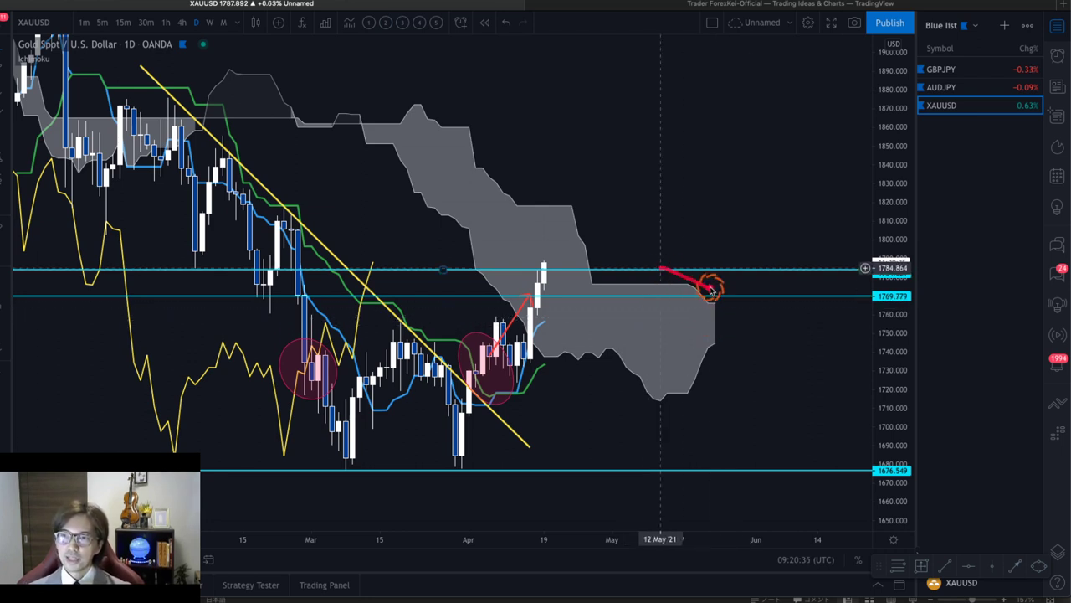
mouse_move(682, 406)
mouse_down()
mouse_move(723, 371)
mouse_move(724, 380)
mouse_up()
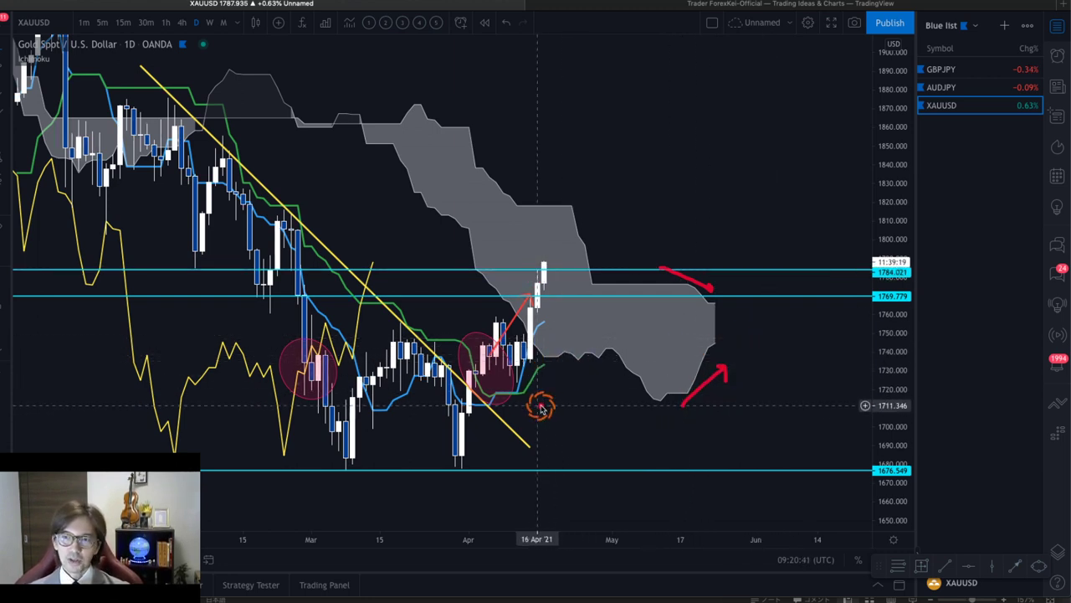
drag(536, 408, 583, 362)
drag(583, 361, 584, 381)
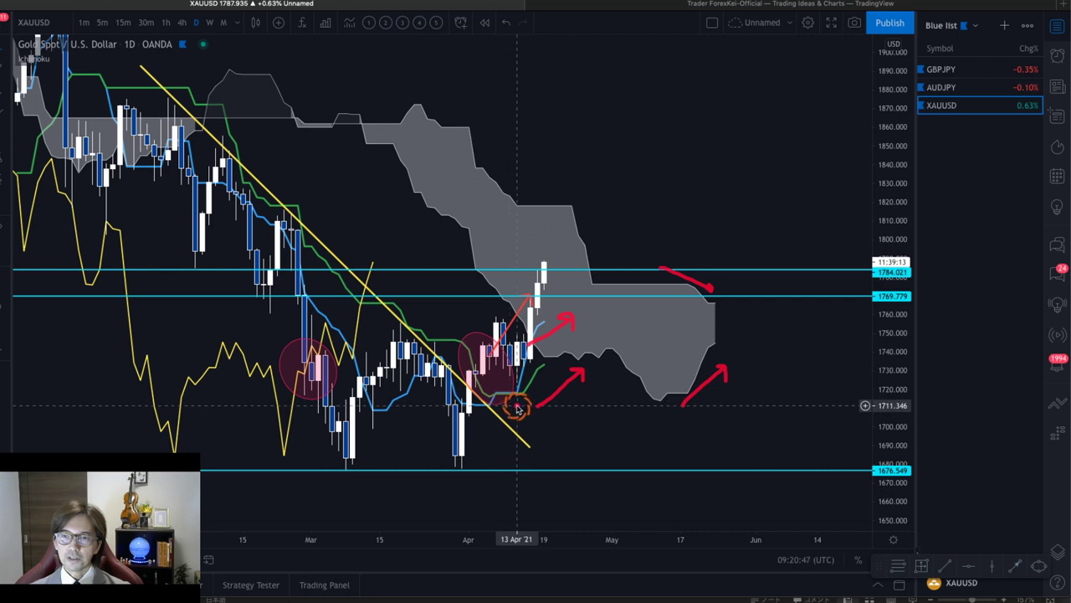
drag(509, 402, 519, 381)
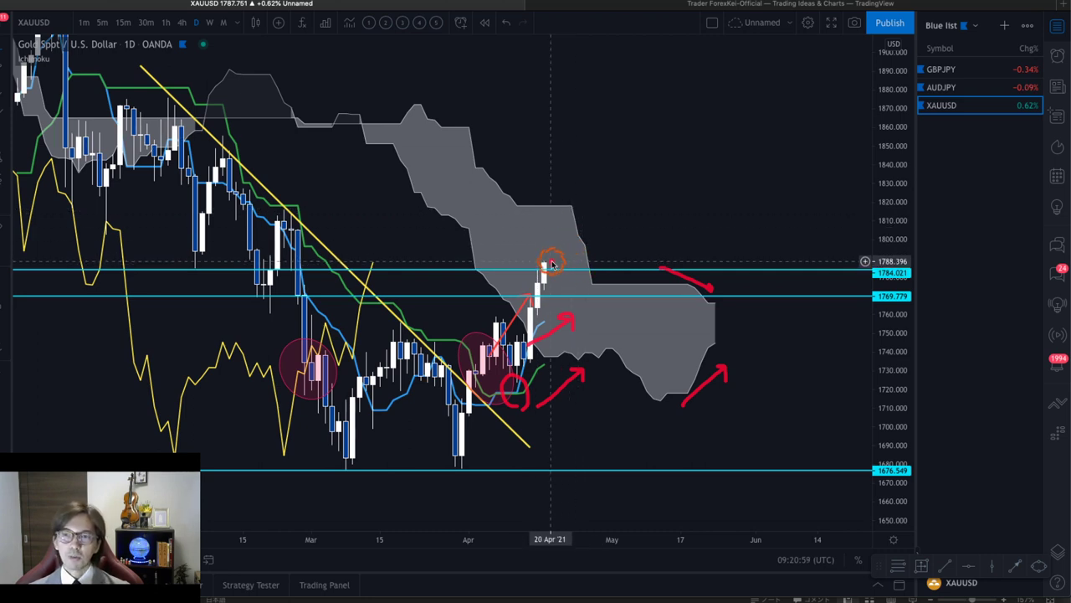
- Sketch an upward scenario from the latest candle through the circled cloud edge with a pullback to about 1845, and clear the marks
mouse_move(544, 264)
mouse_down()
mouse_move(606, 196)
mouse_move(620, 208)
mouse_move(588, 217)
mouse_move(617, 209)
mouse_move(591, 232)
mouse_move(677, 151)
mouse_move(683, 162)
mouse_up()
click(580, 240)
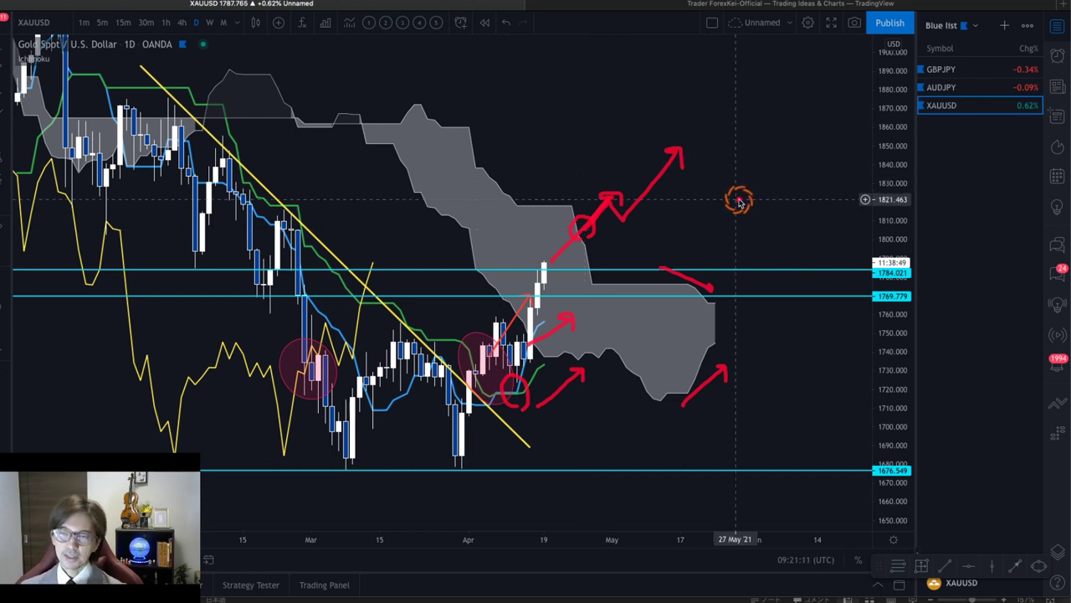
key(Escape)
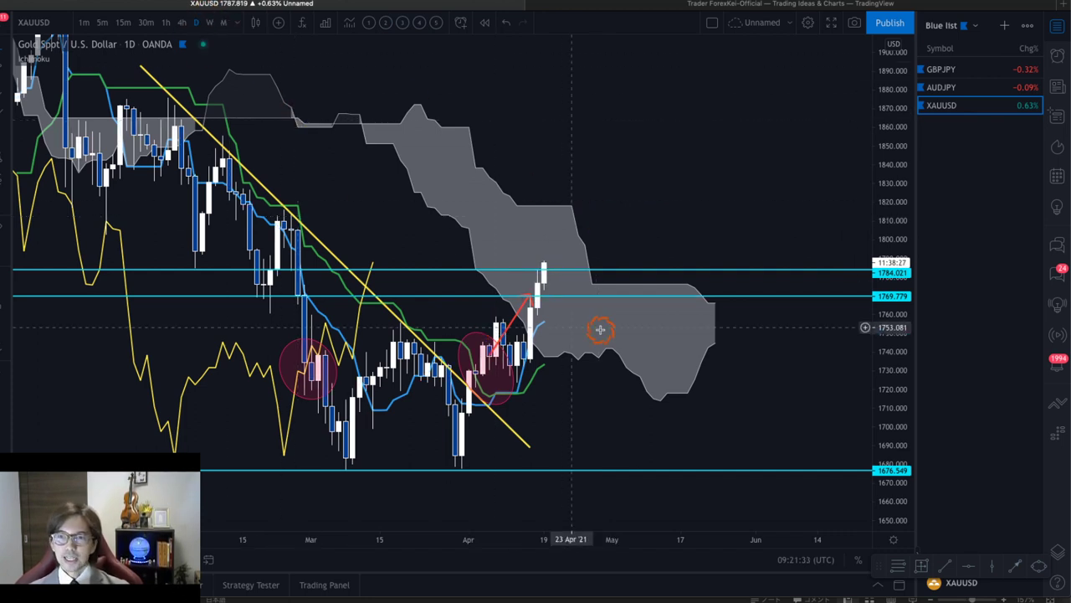
- Sketch a red W beneath the two March lows and point a red arrow at the 1676.549 level
drag(679, 178, 710, 137)
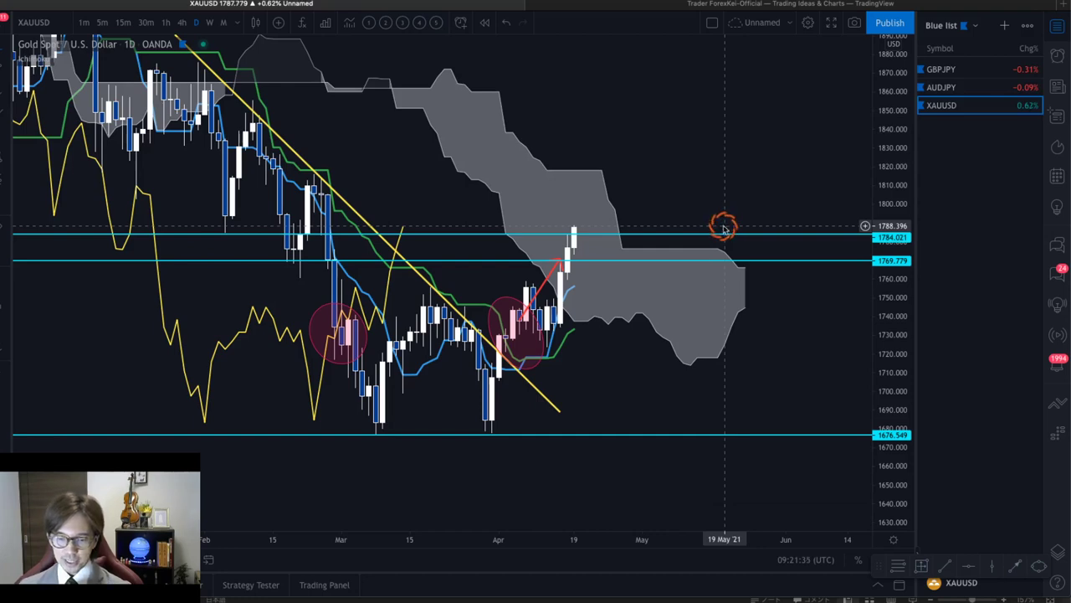
mouse_move(320, 400)
mouse_down()
mouse_move(370, 466)
mouse_move(426, 421)
mouse_move(500, 433)
mouse_up()
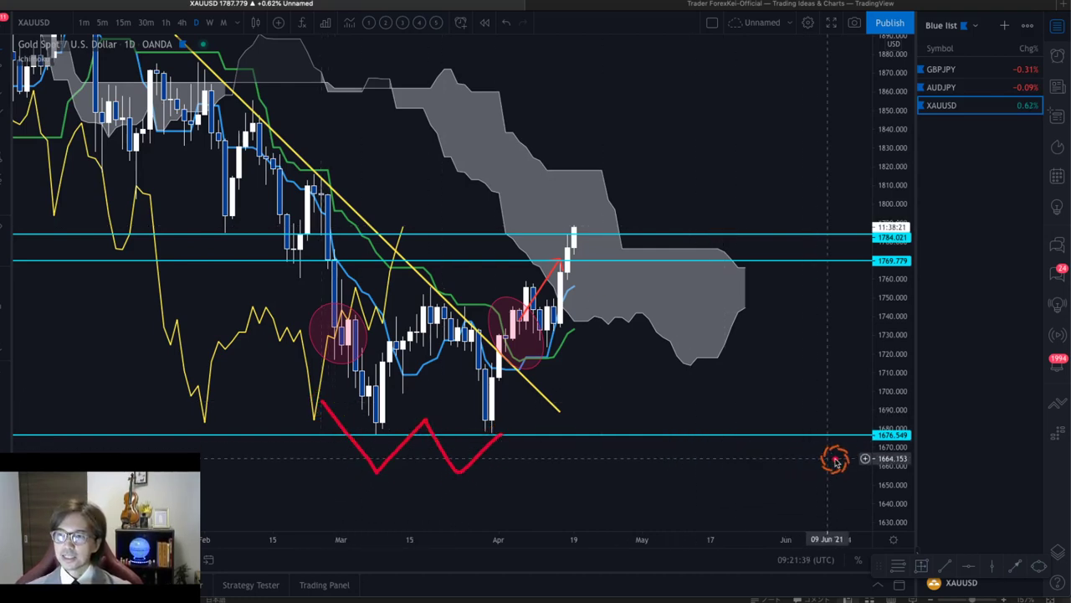
mouse_move(791, 489)
mouse_down()
mouse_move(854, 444)
mouse_move(863, 449)
mouse_up()
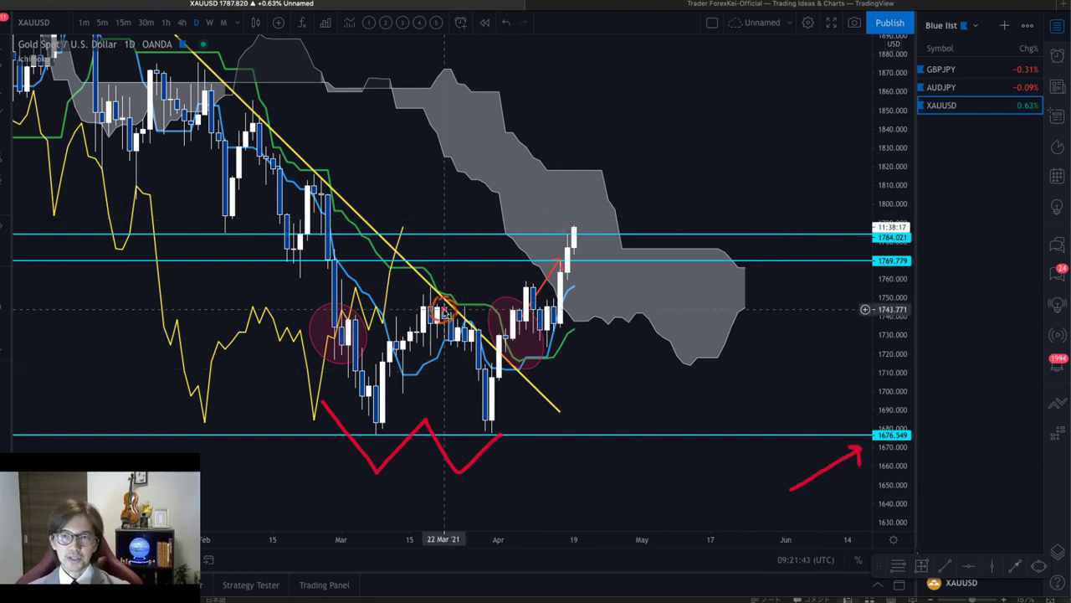
- Add a horizontal line at 1755.650 along the high between the two lows and point a red arrow at it
click(311, 288)
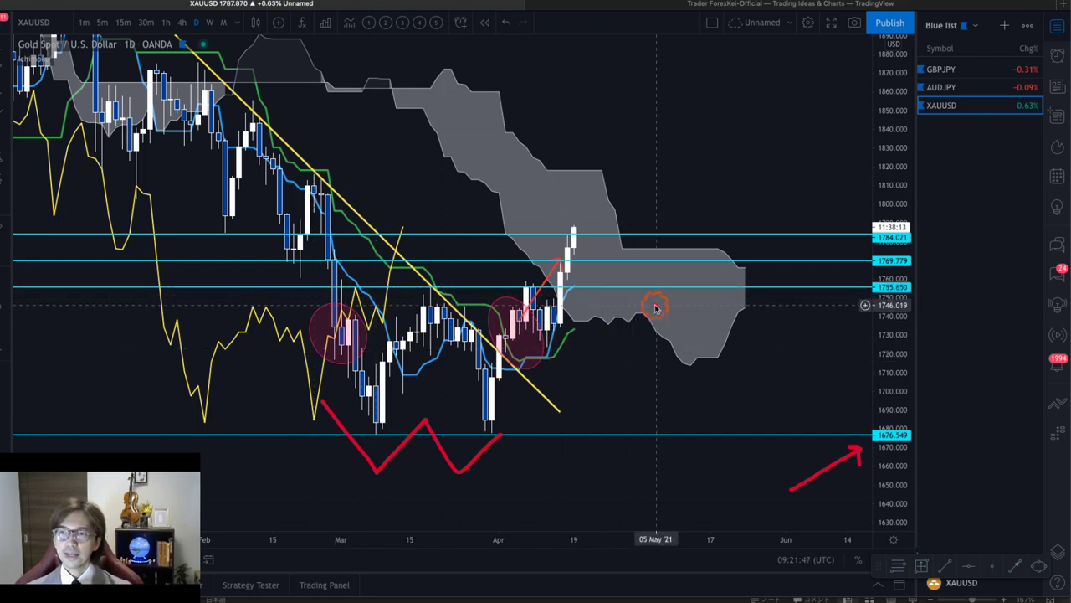
mouse_move(802, 355)
mouse_down()
mouse_move(854, 301)
mouse_move(869, 318)
mouse_up()
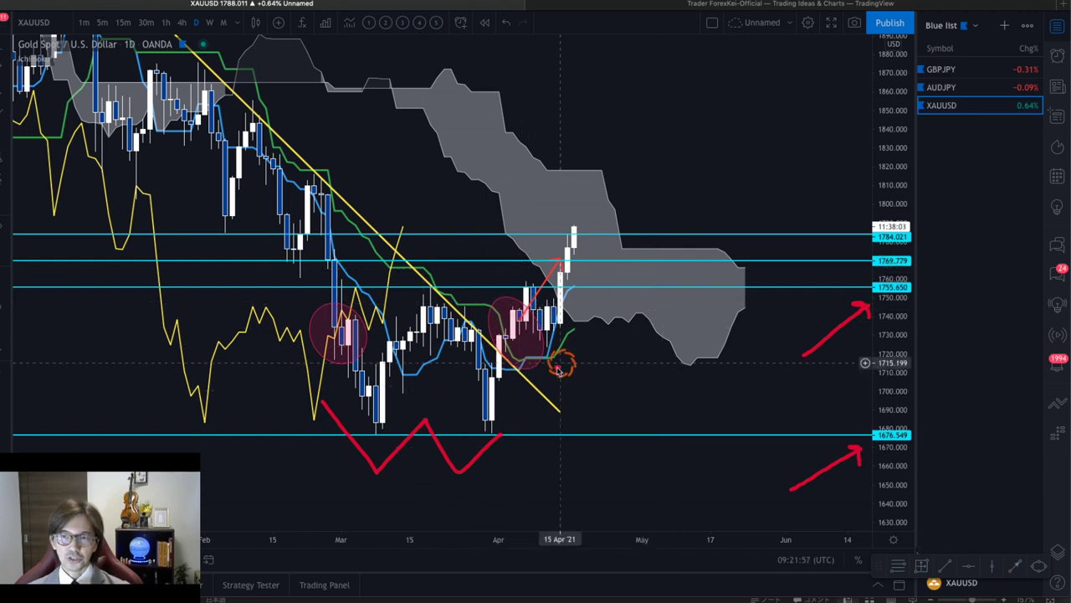
- Sketch a red zigzag from the late-March low to the latest candle, with a pullback to about 1770 and a rise to about 1815
mouse_move(488, 418)
mouse_down()
mouse_move(525, 289)
mouse_move(541, 339)
mouse_move(572, 232)
mouse_up()
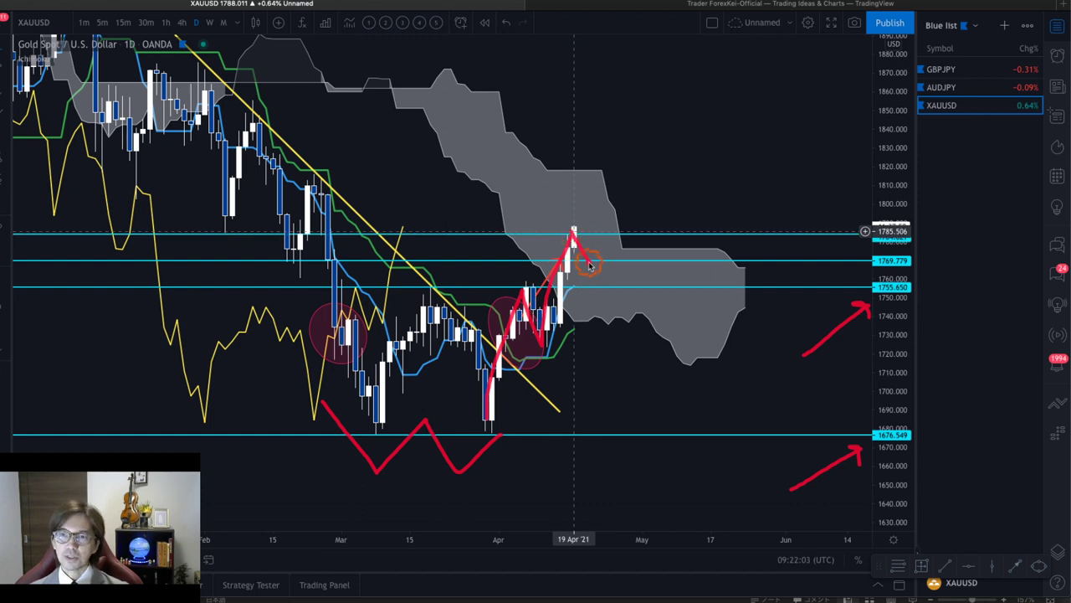
drag(596, 257, 634, 177)
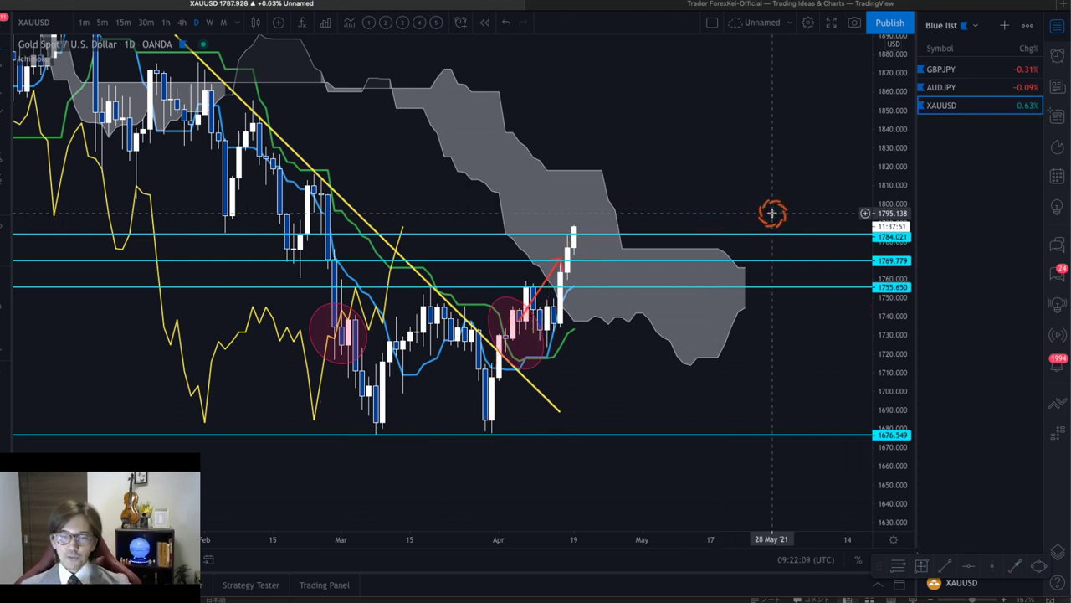
- Switch XAUUSD to the 4-hour chart, enlarge the April candles and circle the end of the yellow line in red
click(182, 23)
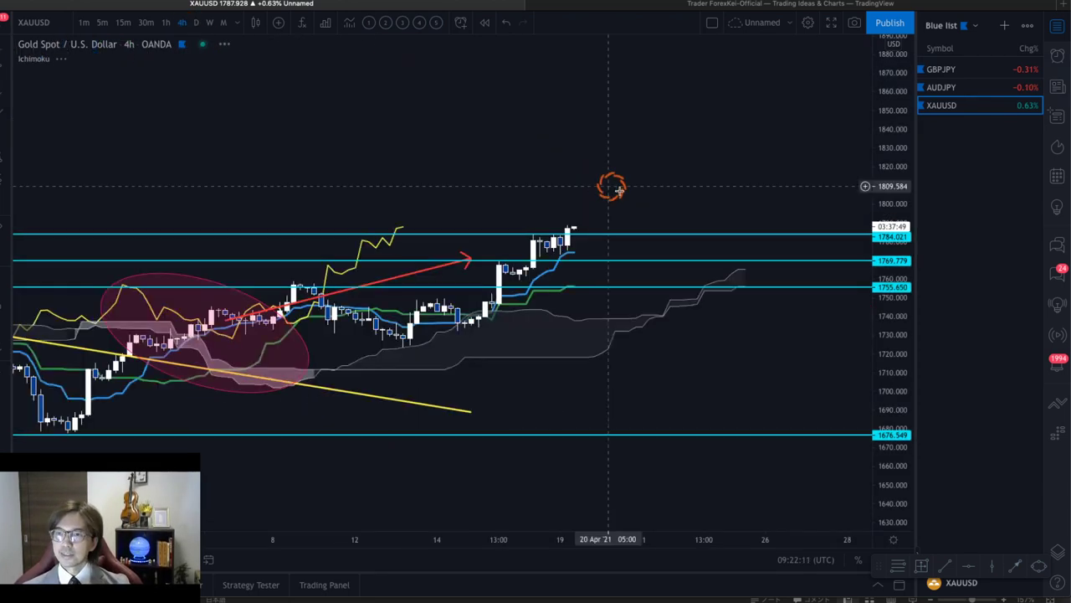
drag(895, 431, 902, 306)
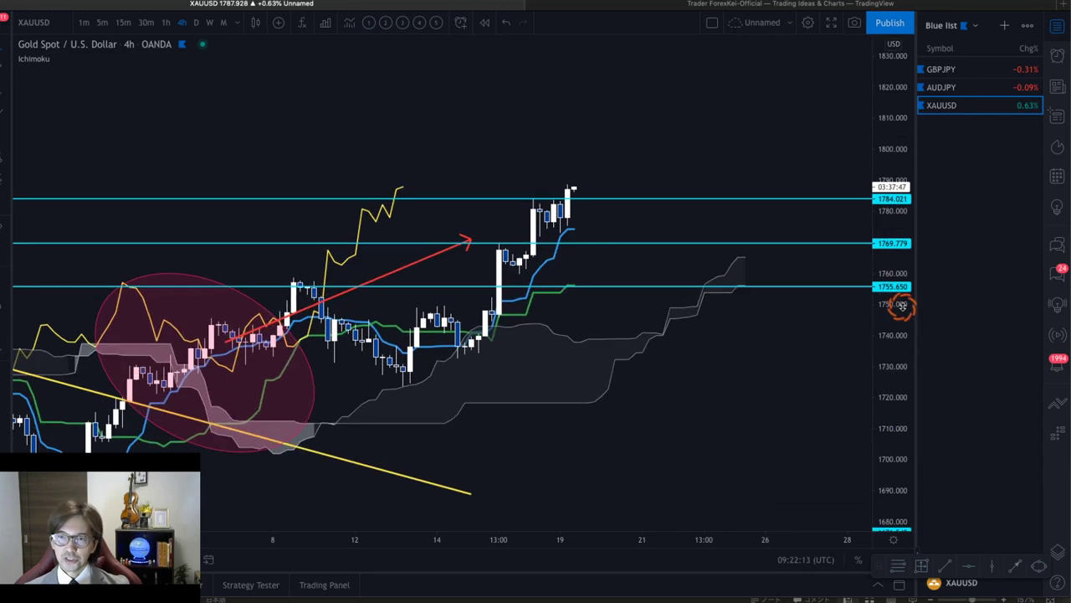
scroll(749, 335, left, 5)
drag(235, 531, 333, 533)
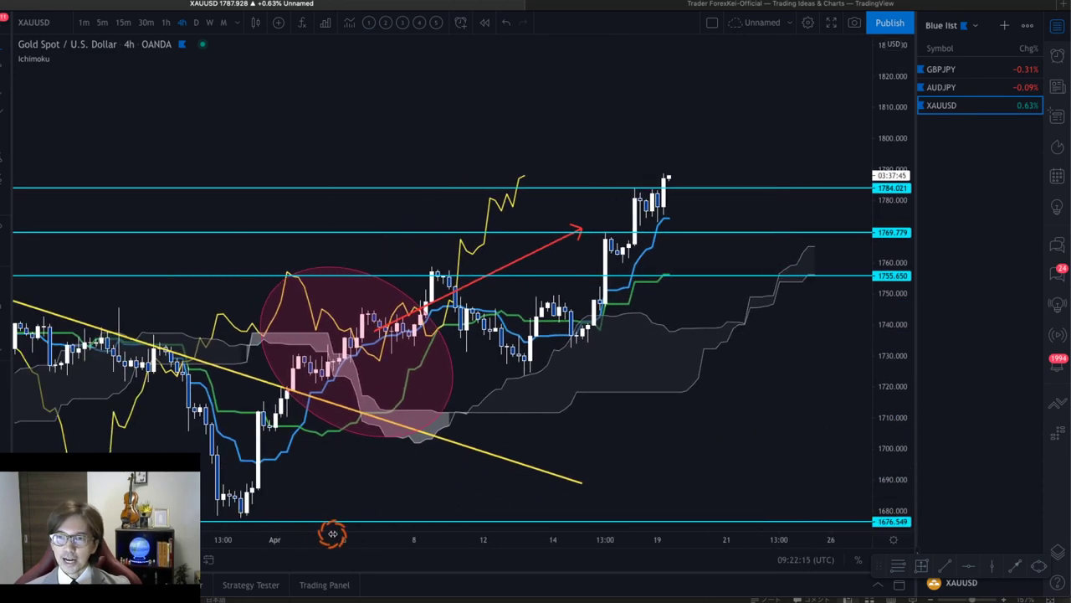
scroll(447, 416, right, 5)
drag(898, 443, 899, 319)
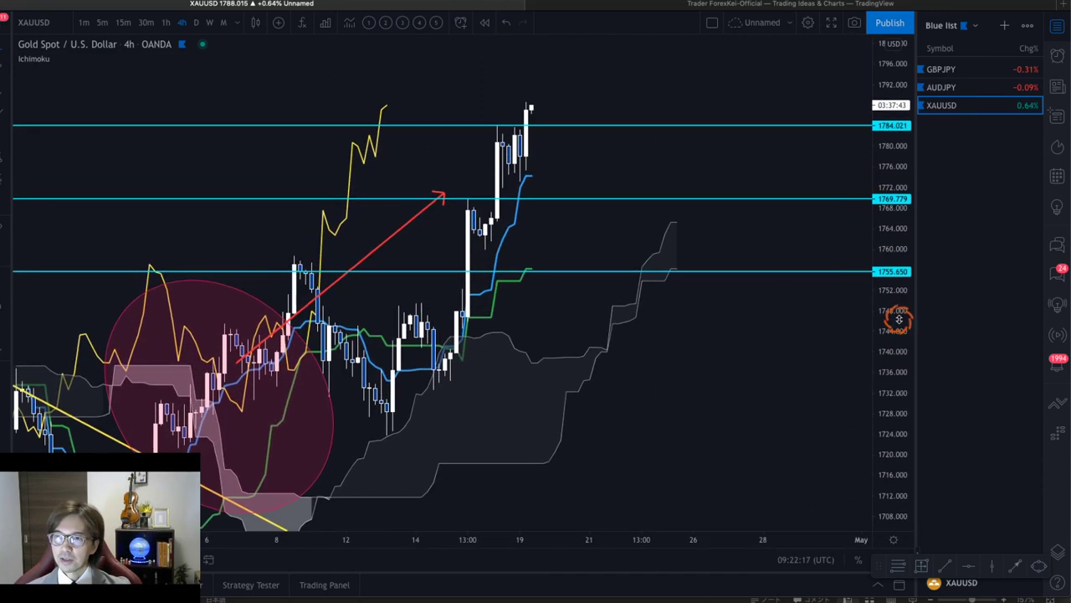
drag(786, 366, 789, 380)
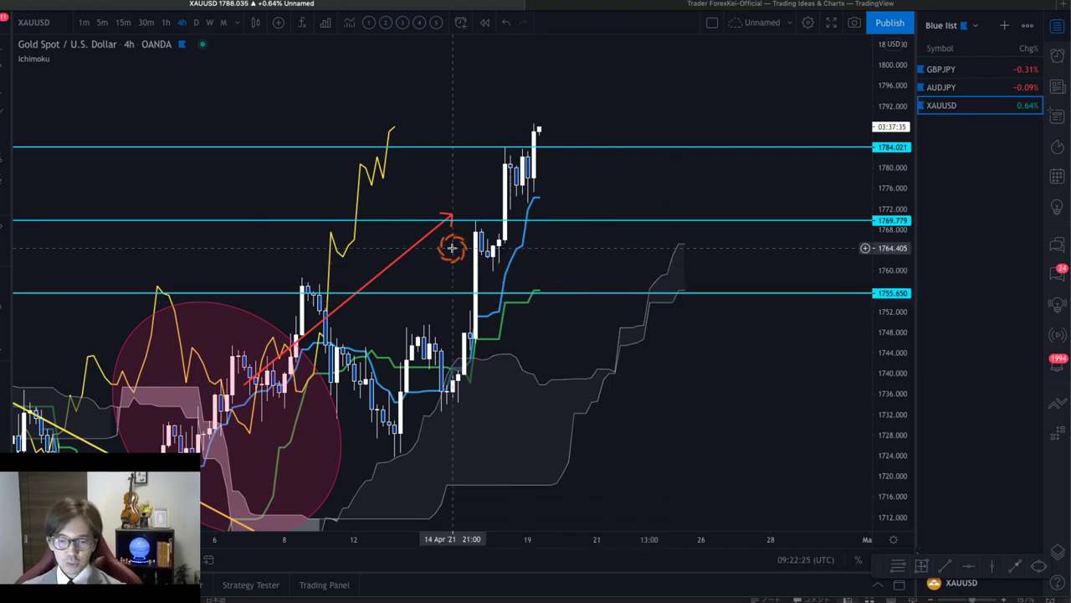
mouse_move(398, 176)
mouse_down()
mouse_move(359, 105)
mouse_move(422, 171)
mouse_up()
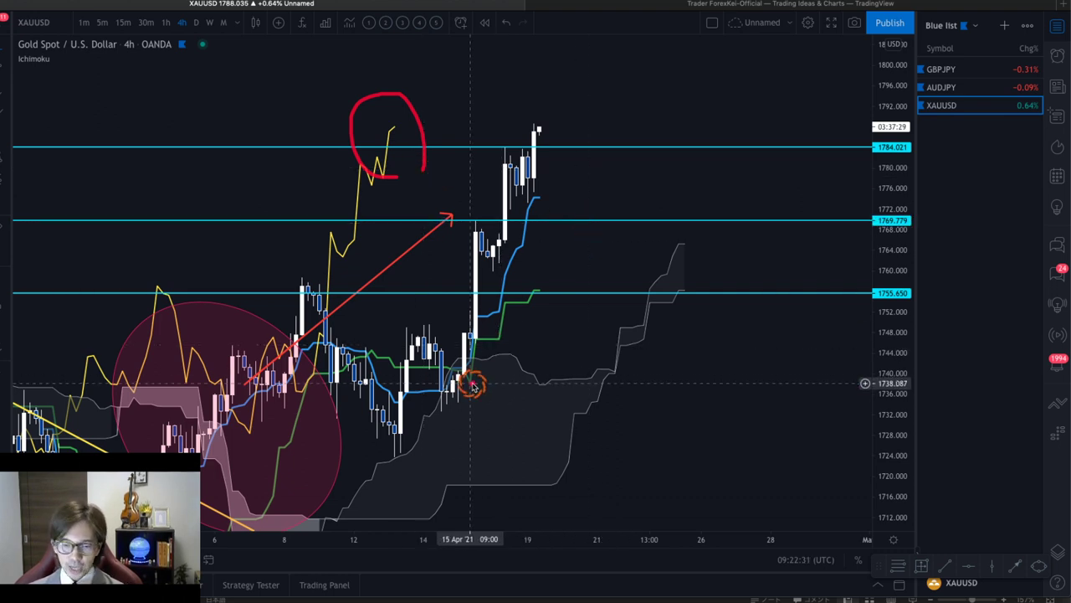
- Sketch a stepped zigzag from the 13 April low to about 1800, add rising arrows at the cloud edges and green line, and clear the marks
mouse_move(389, 458)
mouse_down()
mouse_move(407, 325)
mouse_move(437, 405)
mouse_move(468, 225)
mouse_move(493, 263)
mouse_move(503, 150)
mouse_move(529, 197)
mouse_move(545, 109)
mouse_move(574, 139)
mouse_move(614, 63)
mouse_up()
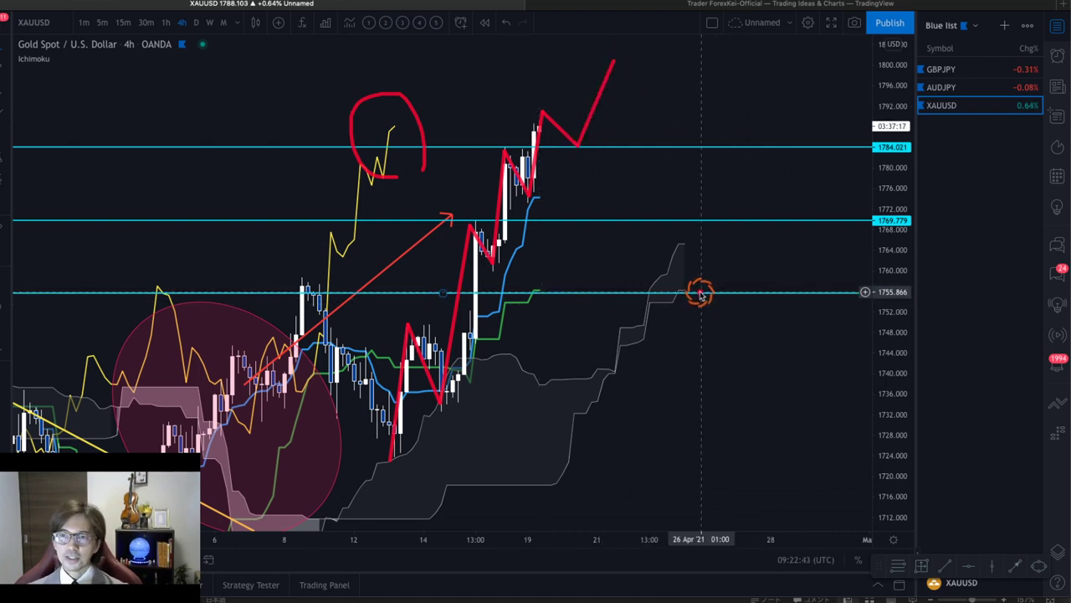
mouse_move(682, 291)
mouse_down()
mouse_move(722, 272)
mouse_move(722, 208)
mouse_move(725, 219)
mouse_up()
drag(538, 294, 568, 283)
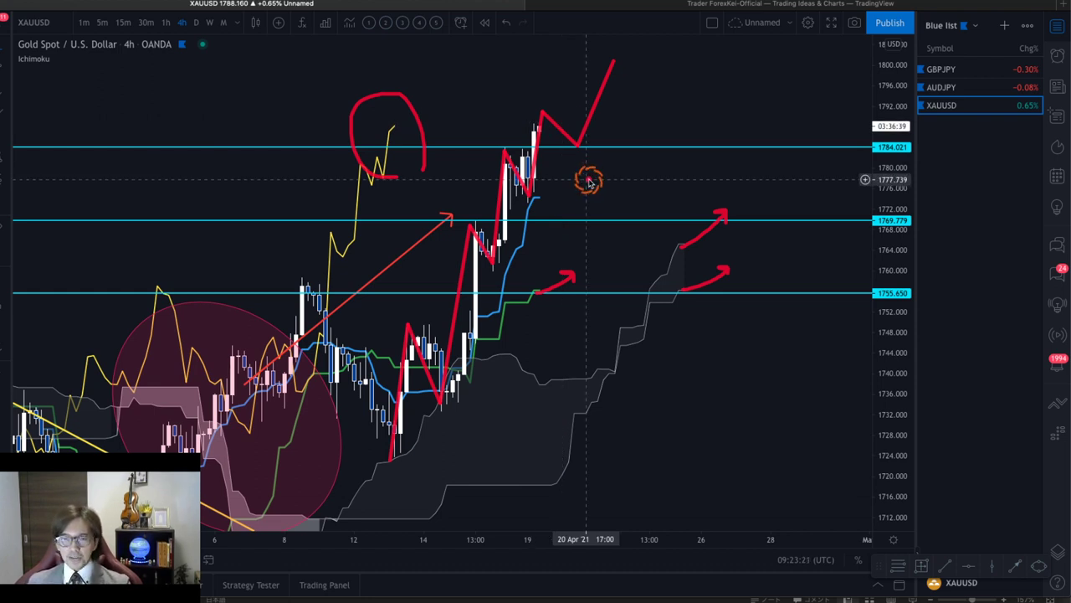
key(Escape)
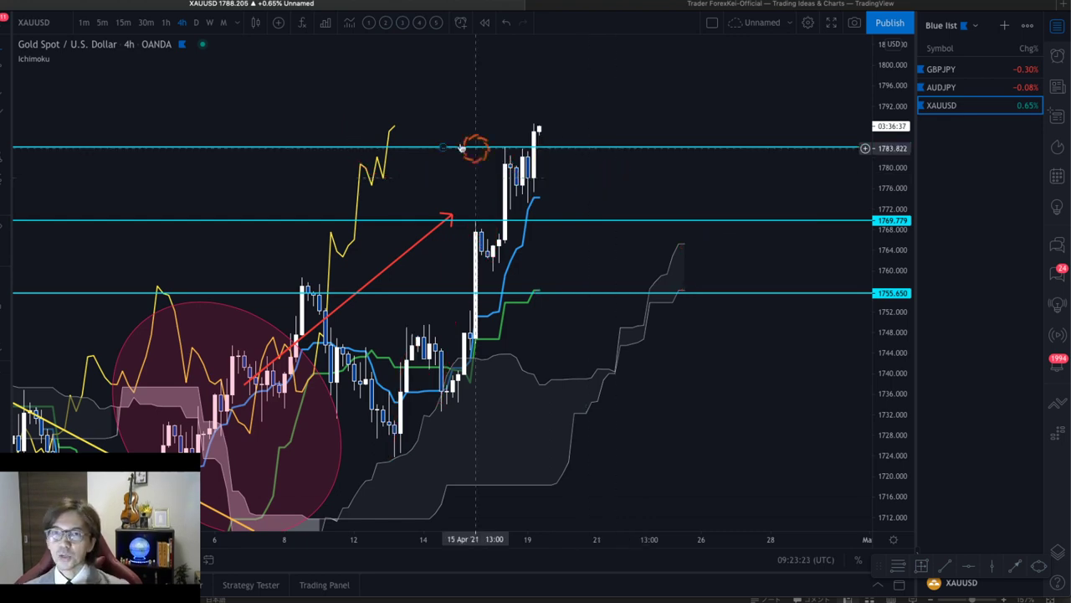
- Review the XAUUSD daily chart to see where price stands against the cloud and the marked levels
click(195, 29)
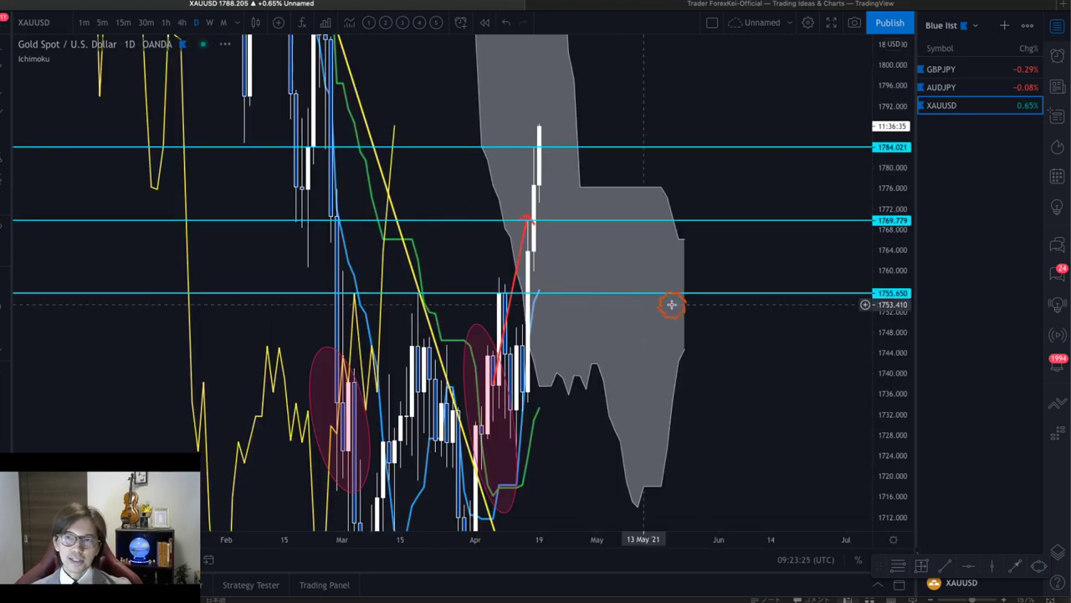
drag(898, 334, 894, 423)
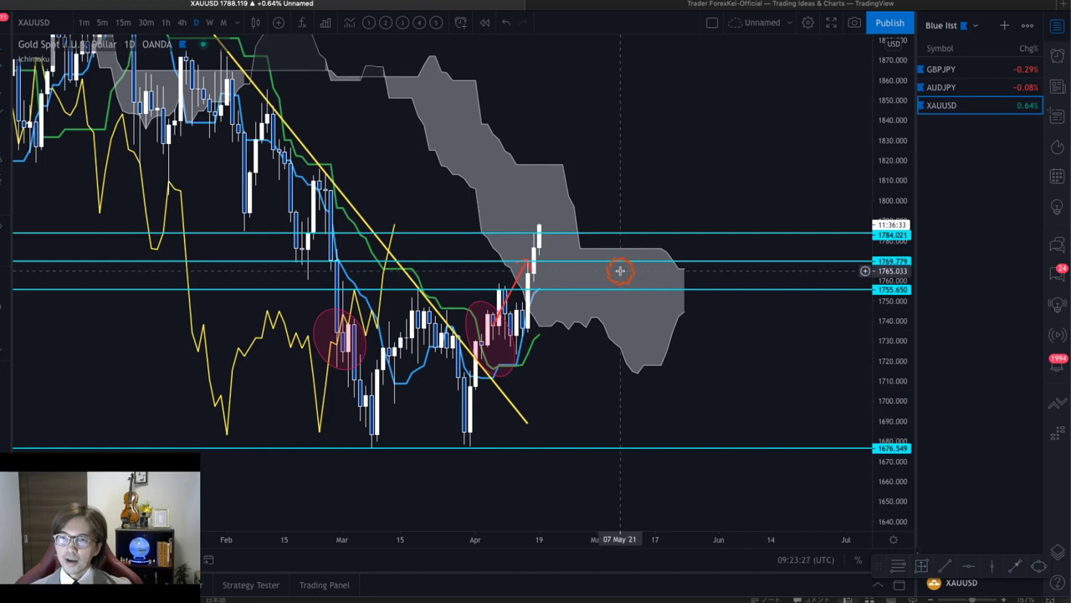
click(586, 264)
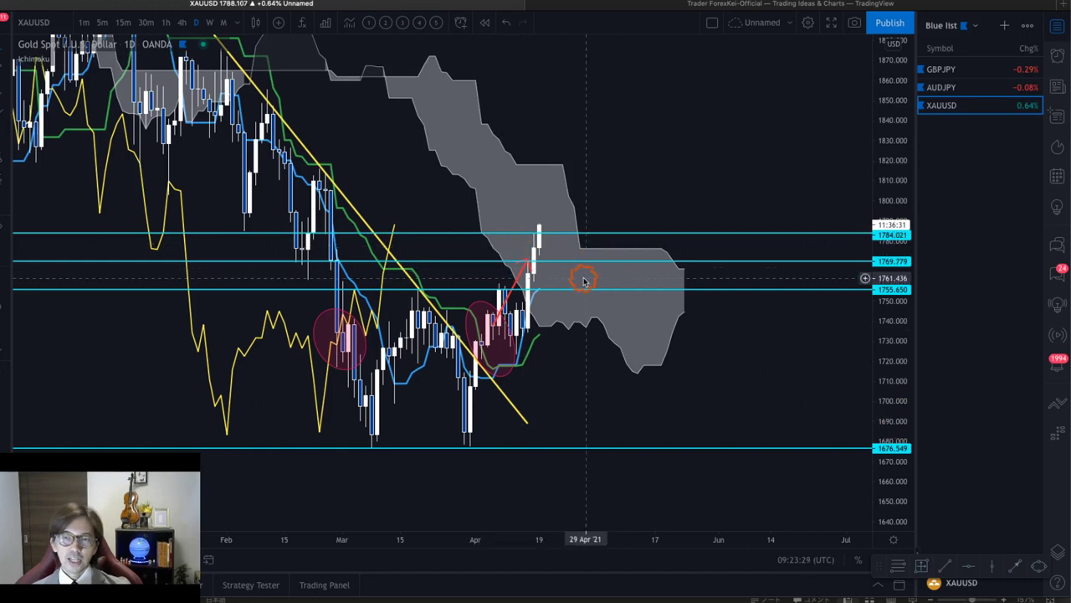
- Return to the 4-hour chart and hide all drawings and the Ichimoku indicator, leaving only the enlarged mid-April candles
click(183, 23)
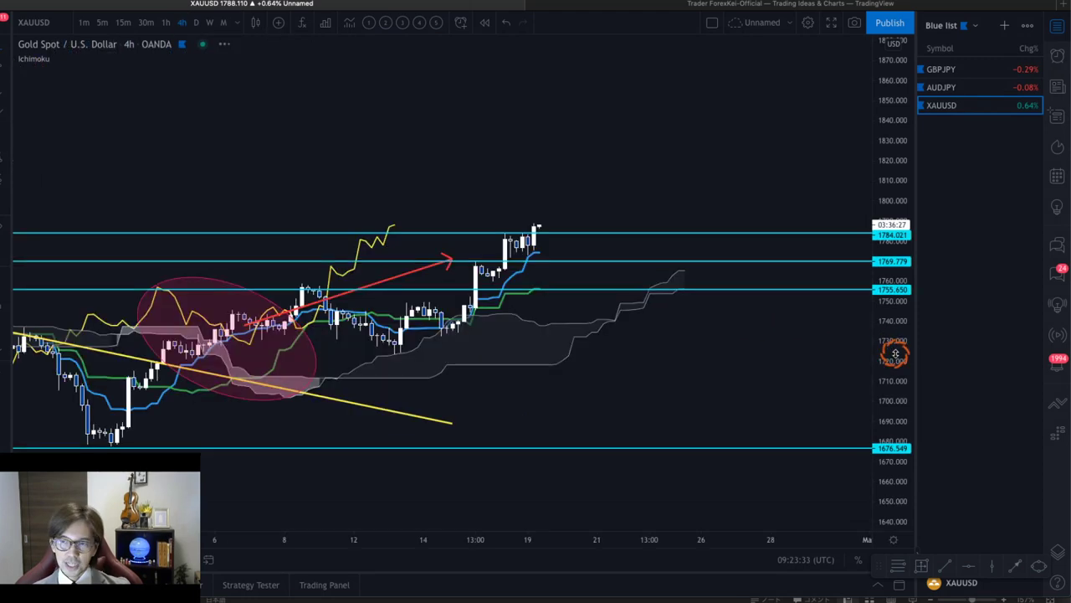
drag(894, 255, 893, 104)
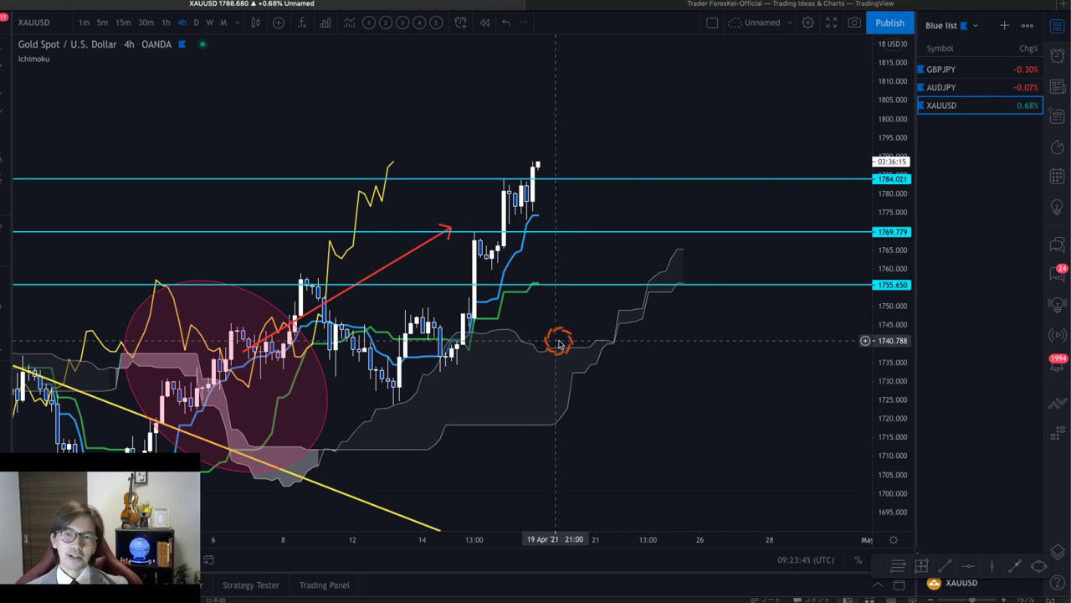
drag(899, 376, 899, 427)
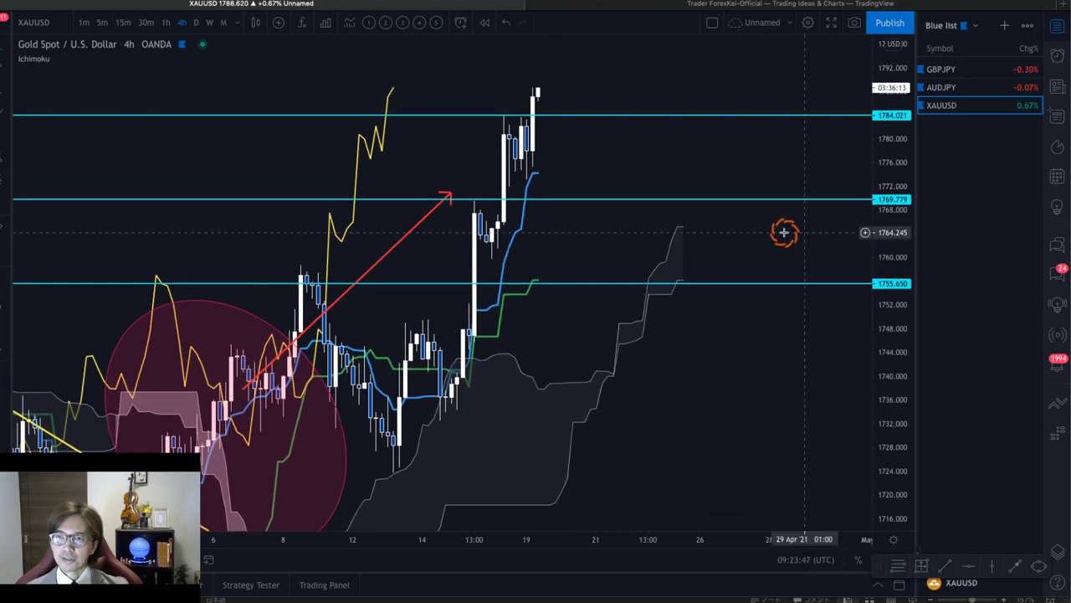
drag(784, 233, 731, 260)
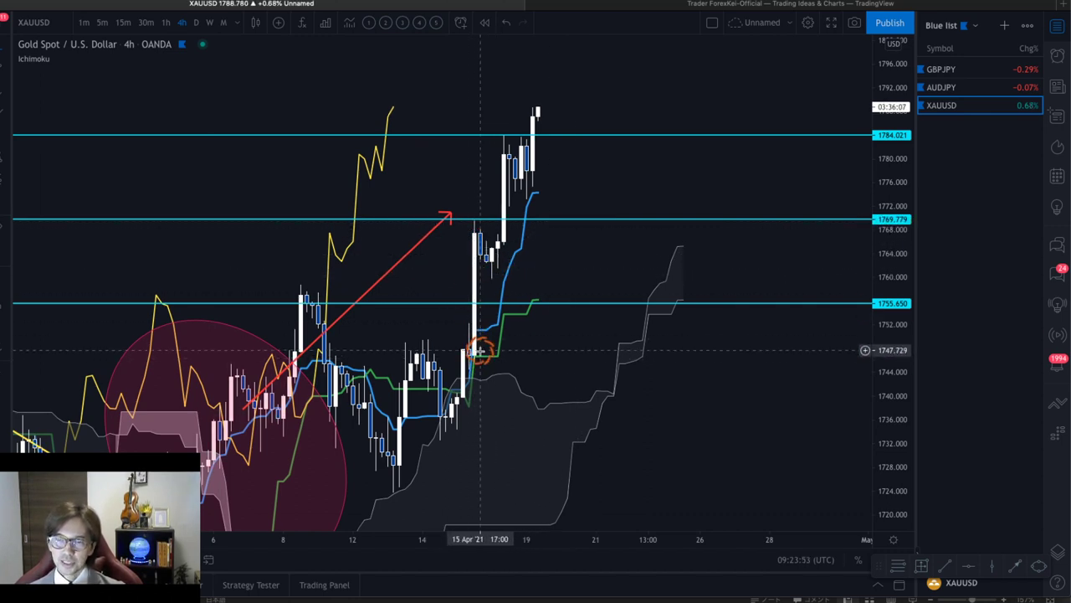
drag(496, 539, 359, 530)
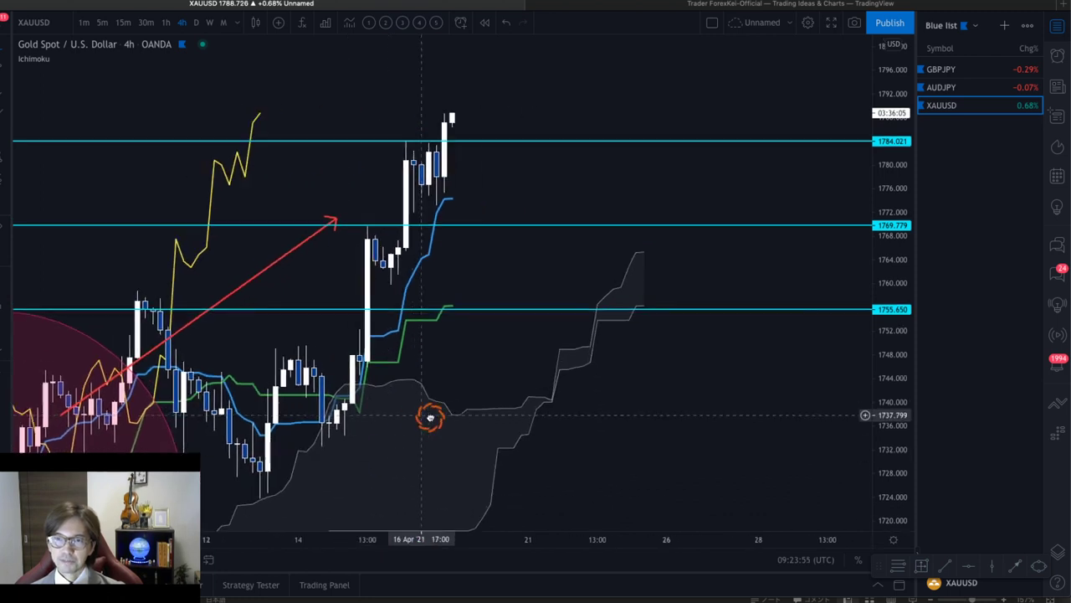
click(5, 352)
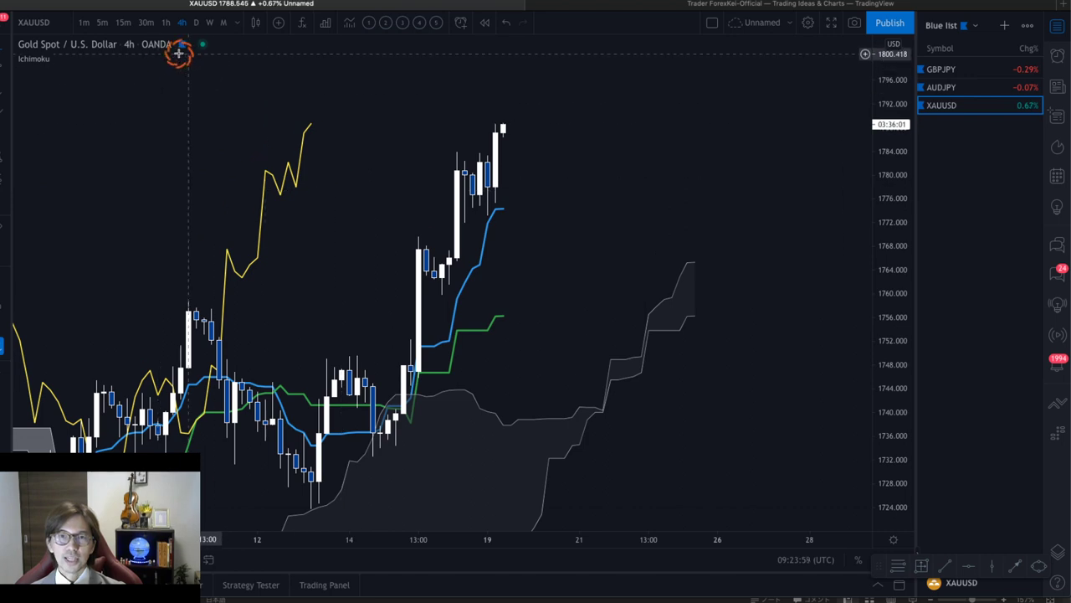
click(60, 61)
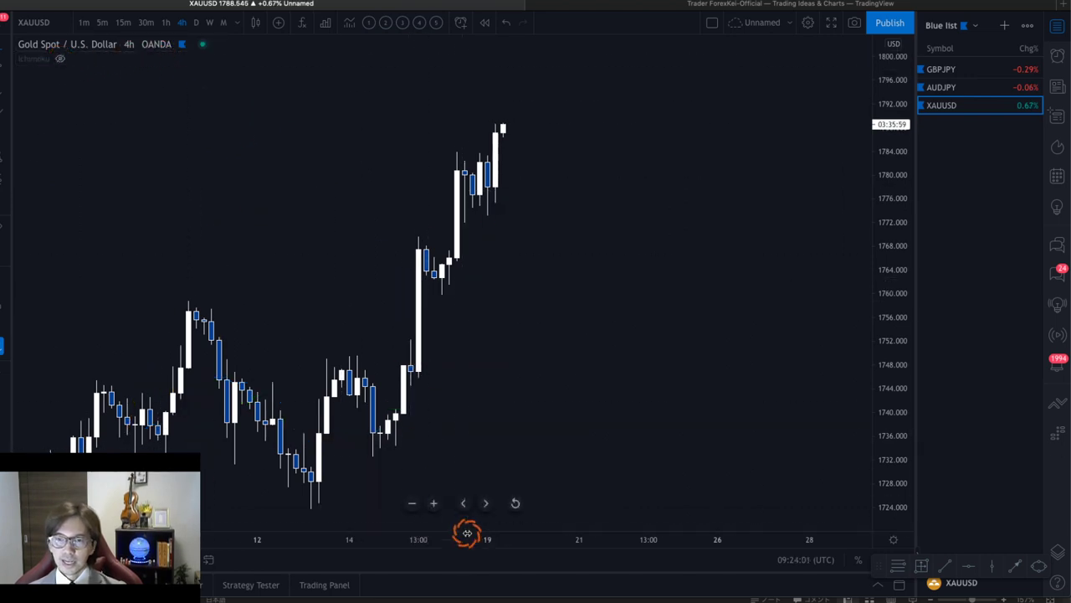
drag(468, 534, 514, 361)
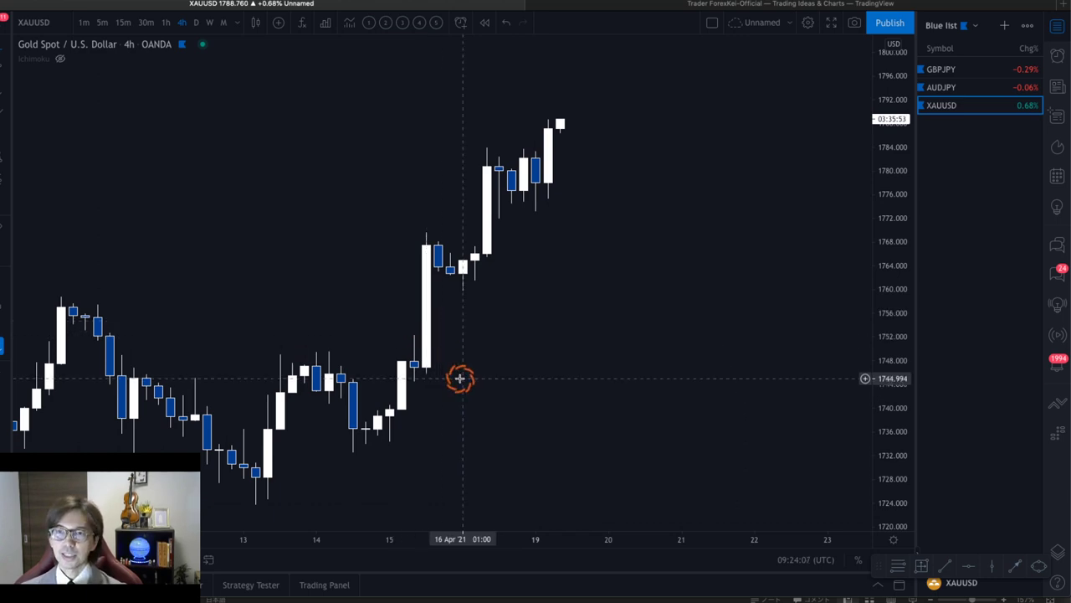
click(3, 343)
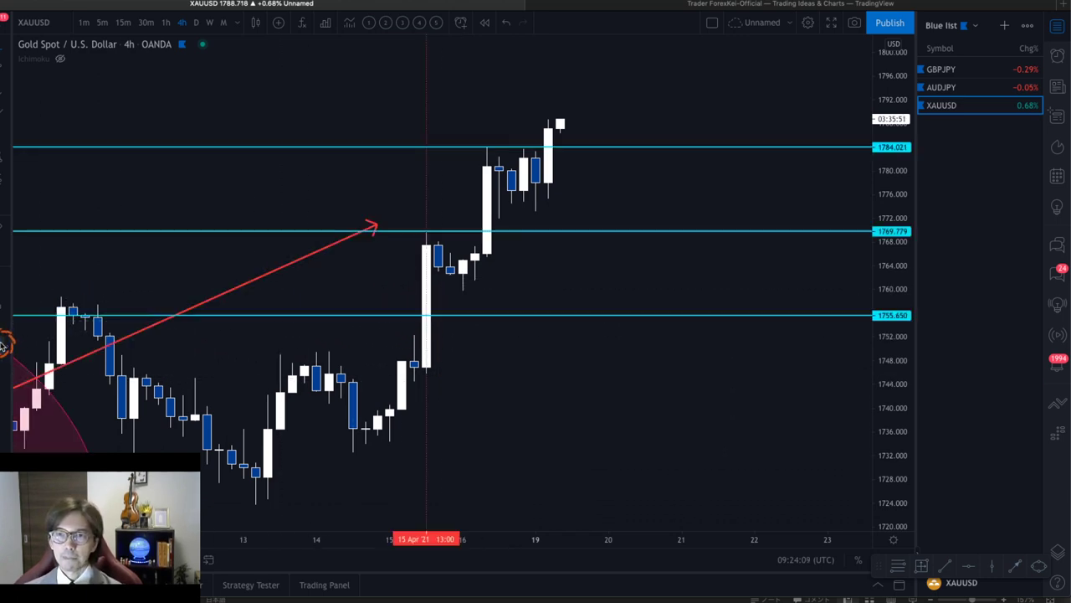
click(4, 344)
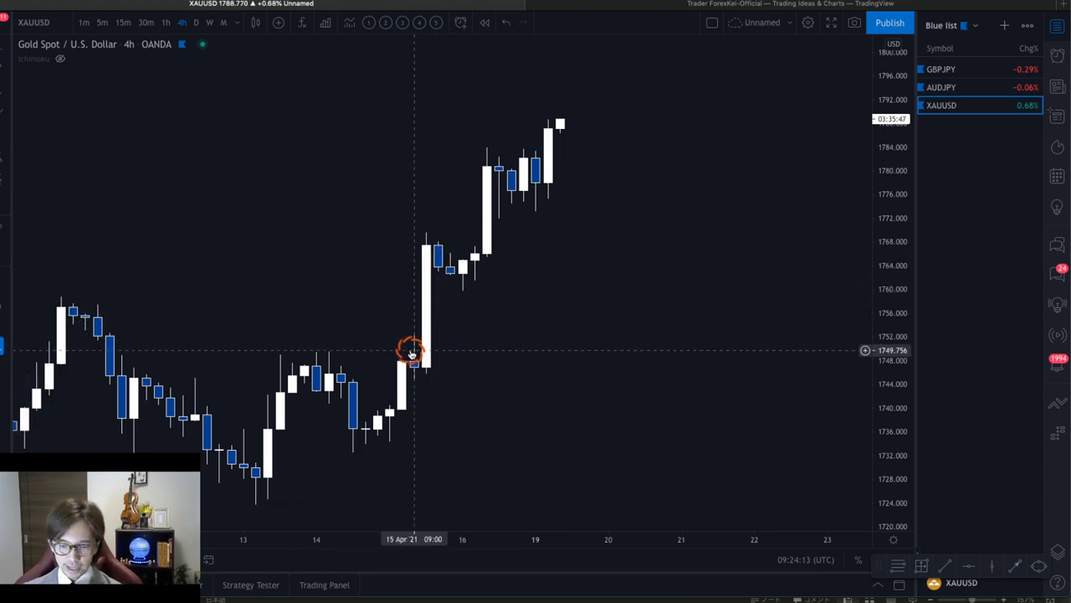
- Mark the large 15 April candle with a red arrow, lines at its high and low and a breakout arrow, and clear the marks
mouse_move(494, 459)
mouse_down()
mouse_move(426, 366)
mouse_move(435, 378)
mouse_up()
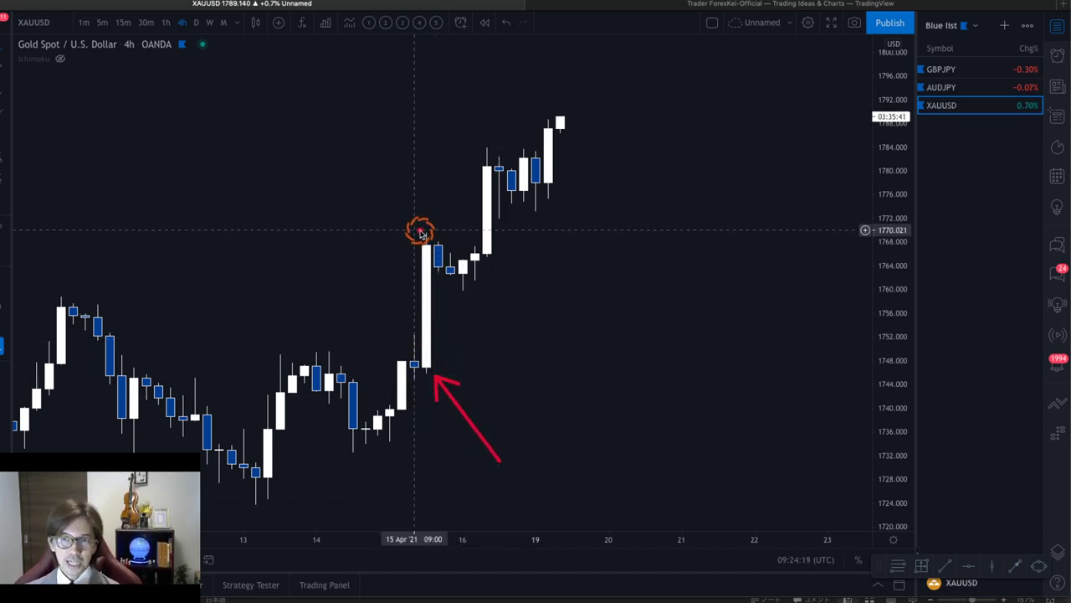
mouse_move(422, 234)
mouse_down()
mouse_move(409, 232)
mouse_move(498, 236)
mouse_up()
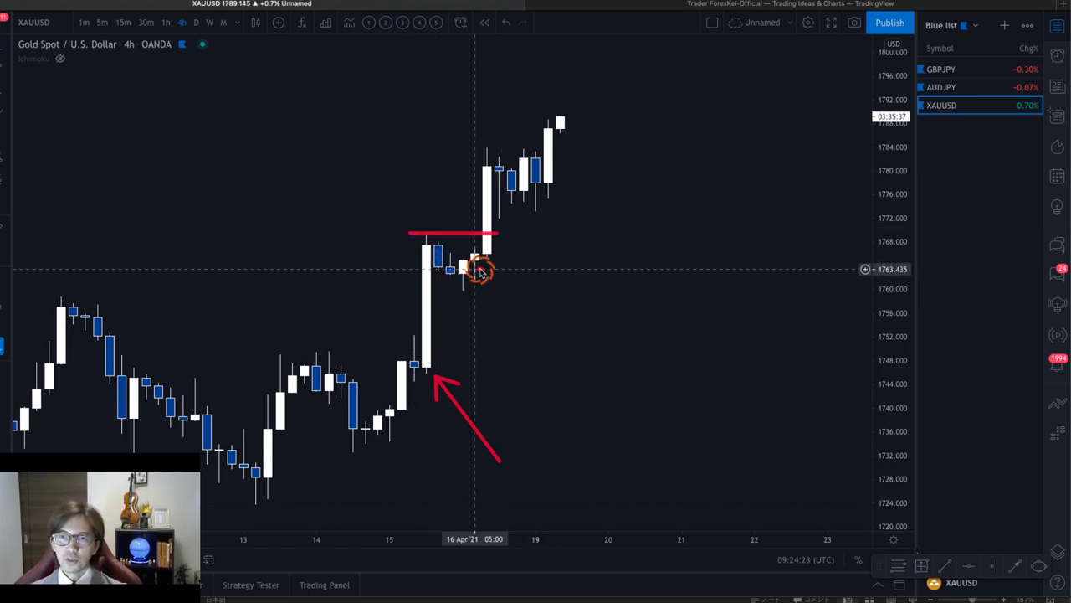
drag(421, 377, 501, 377)
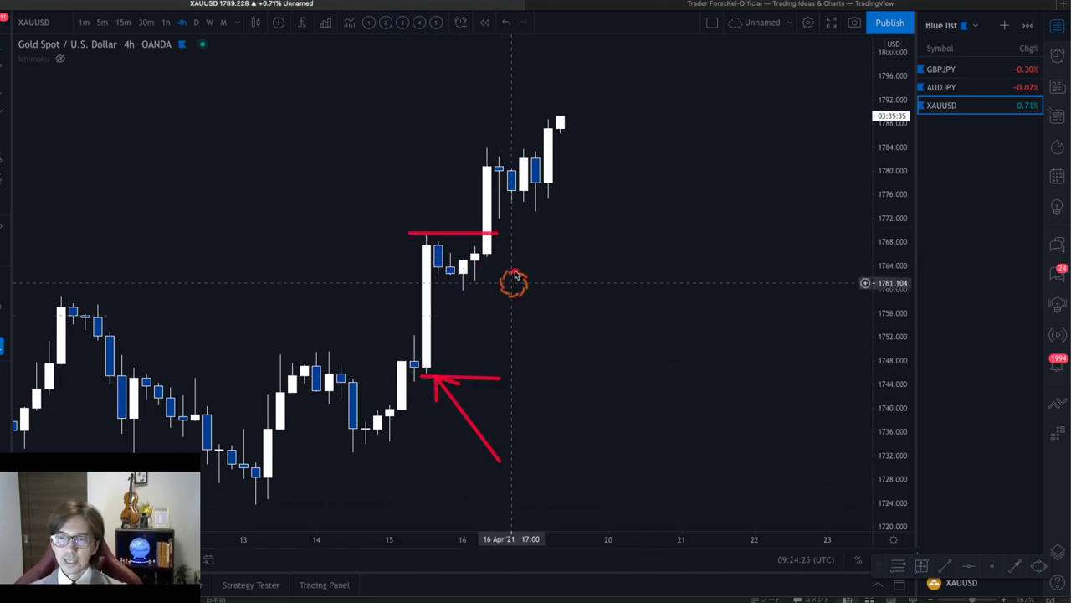
mouse_move(458, 270)
mouse_down()
mouse_move(486, 220)
mouse_move(491, 233)
mouse_up()
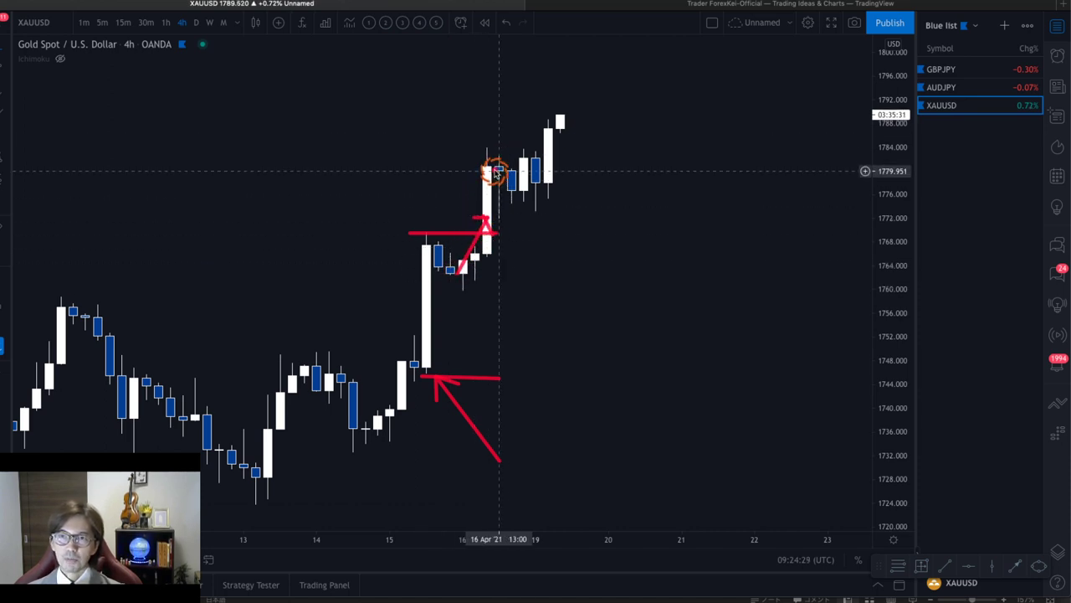
key(Escape)
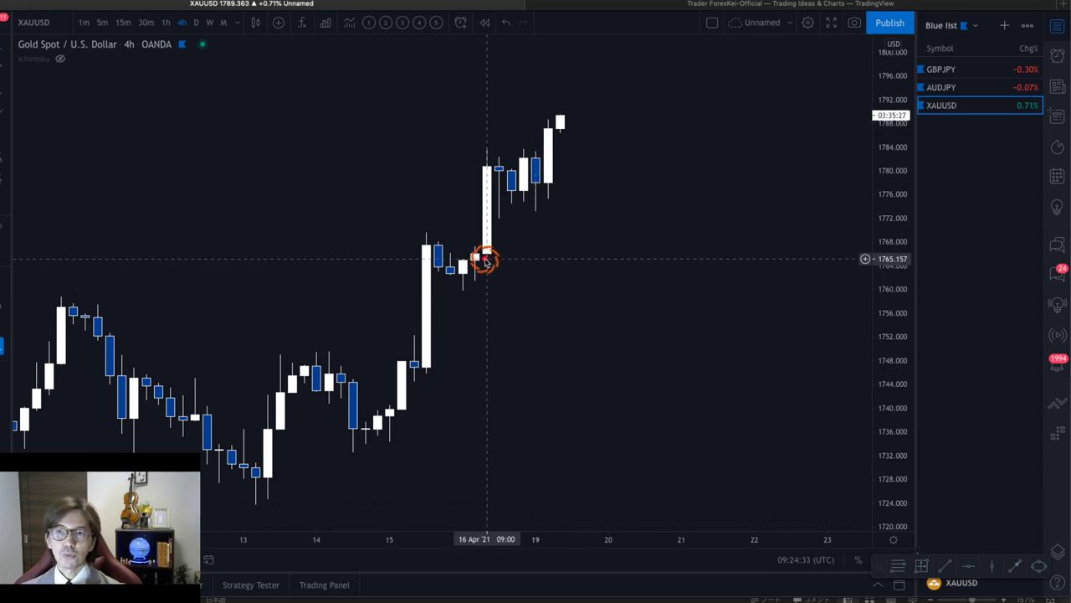
- Trace the large 16 April candle, mark breakout highs near 1784 and 1770, sketch the rising waves, and clear the marks
mouse_move(484, 258)
mouse_down()
mouse_move(488, 158)
mouse_move(558, 148)
mouse_up()
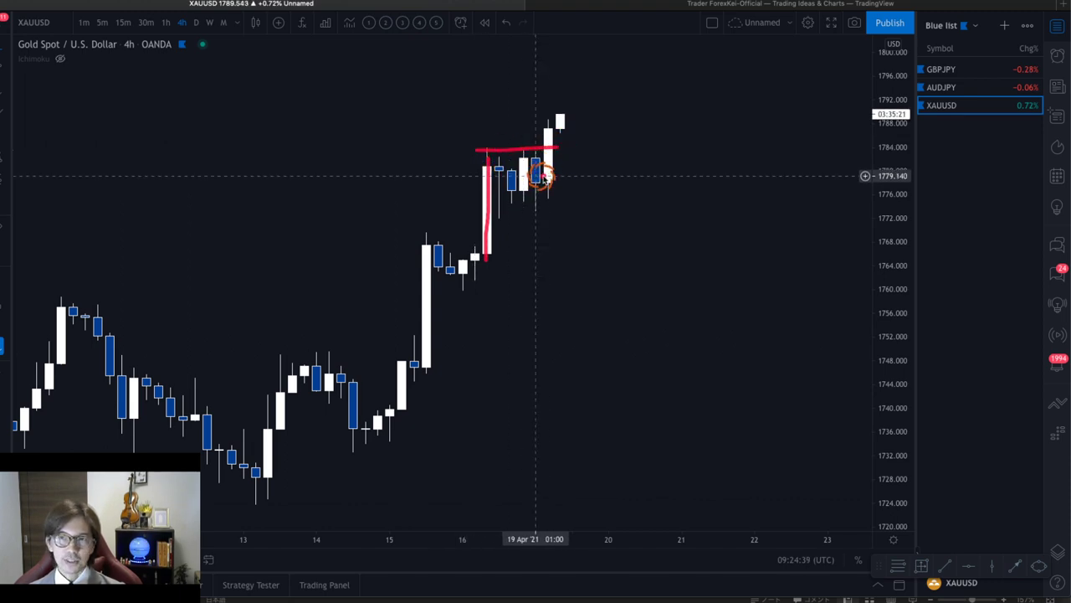
drag(535, 180, 545, 143)
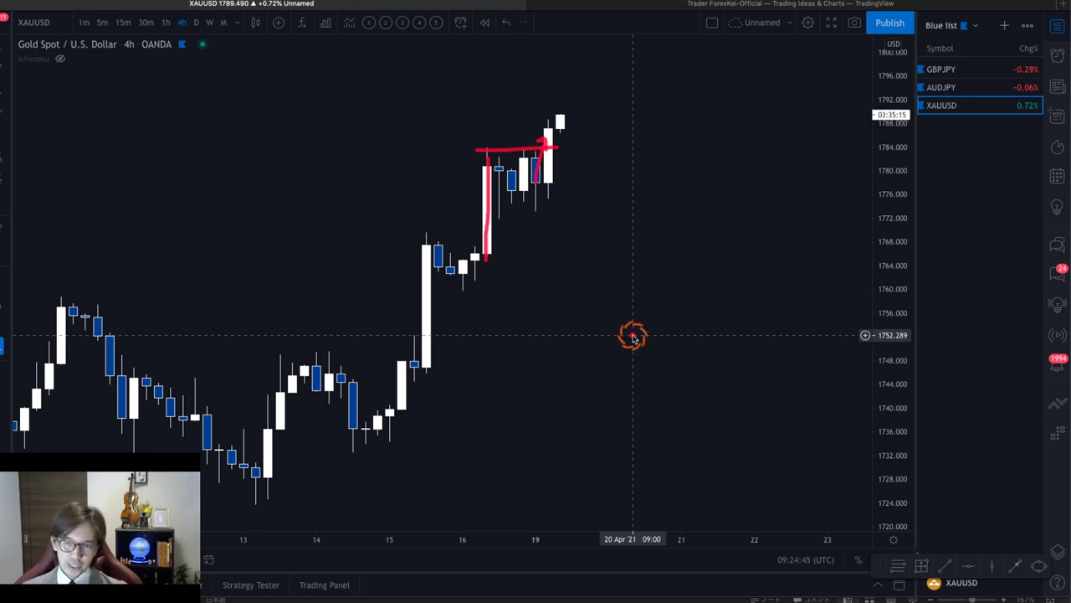
drag(413, 231, 504, 233)
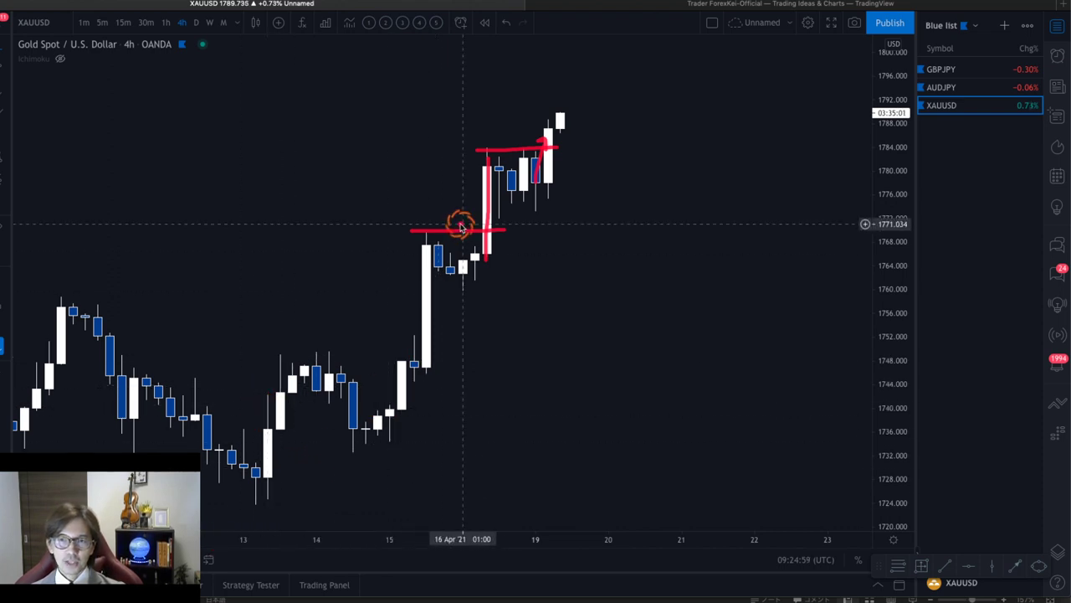
mouse_move(354, 450)
mouse_down()
mouse_move(383, 320)
mouse_move(416, 239)
mouse_move(450, 277)
mouse_move(485, 160)
mouse_move(536, 198)
mouse_up()
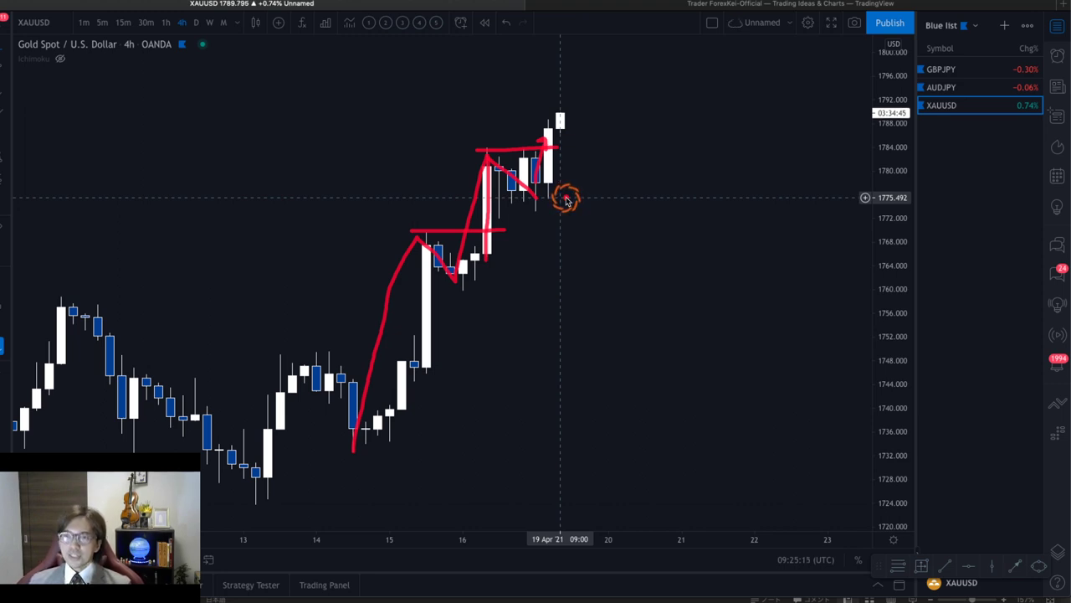
key(Escape)
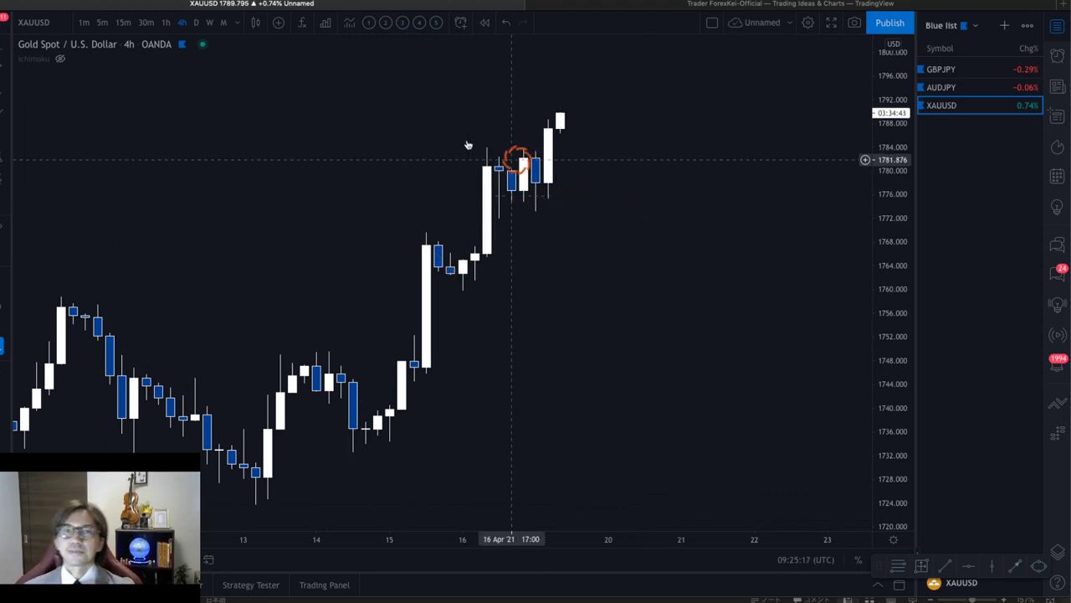
- Open the GBPJPY 4-hour chart, show the Ichimoku indicator again, and fit the April candles and future cloud in view
click(976, 87)
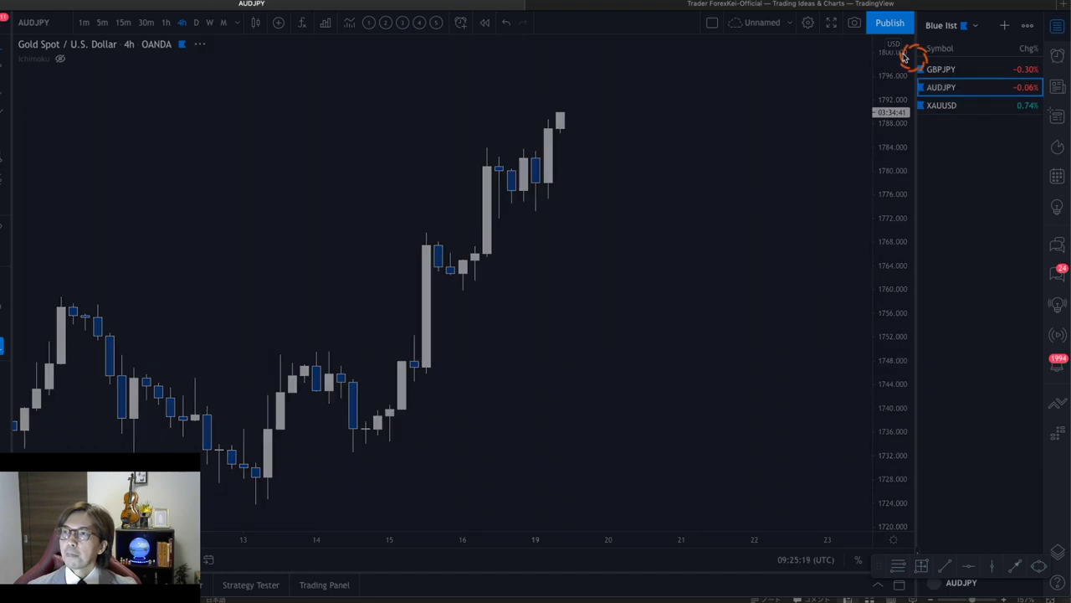
click(963, 69)
click(59, 60)
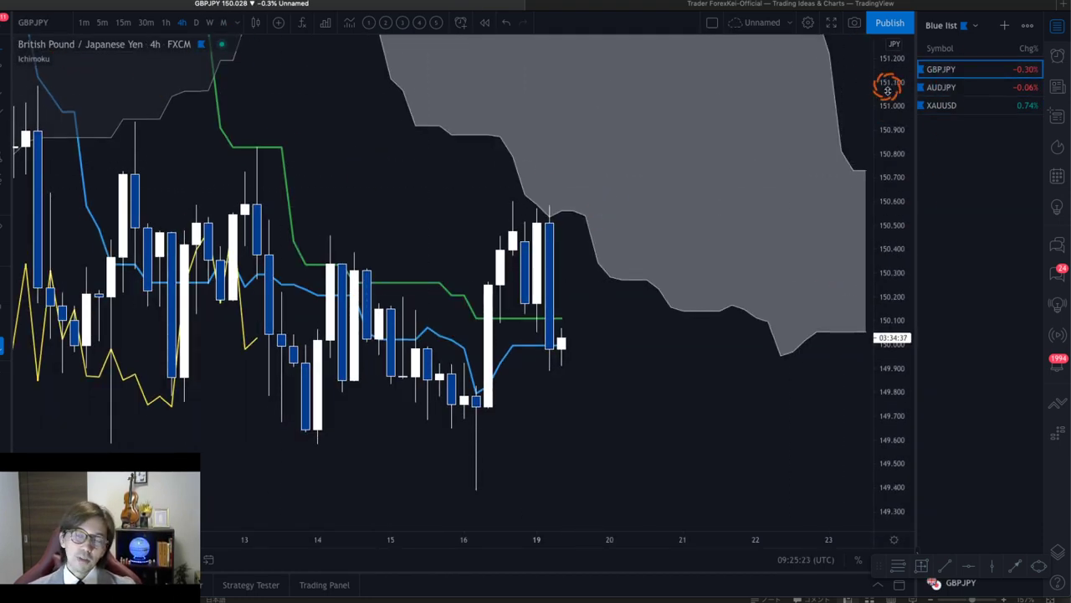
drag(882, 90, 892, 316)
drag(698, 354, 645, 365)
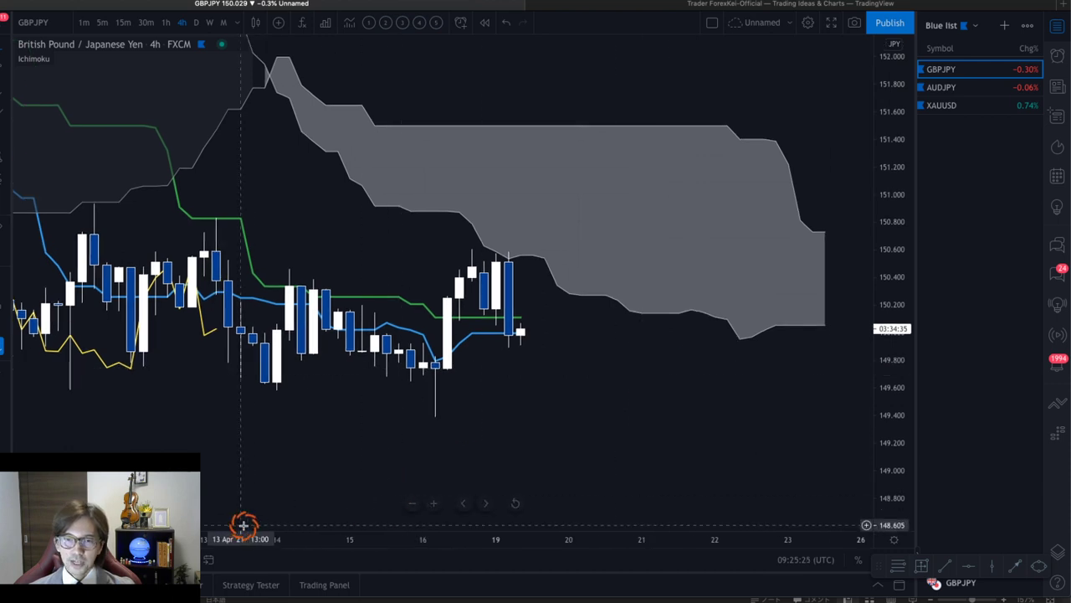
drag(242, 536, 481, 462)
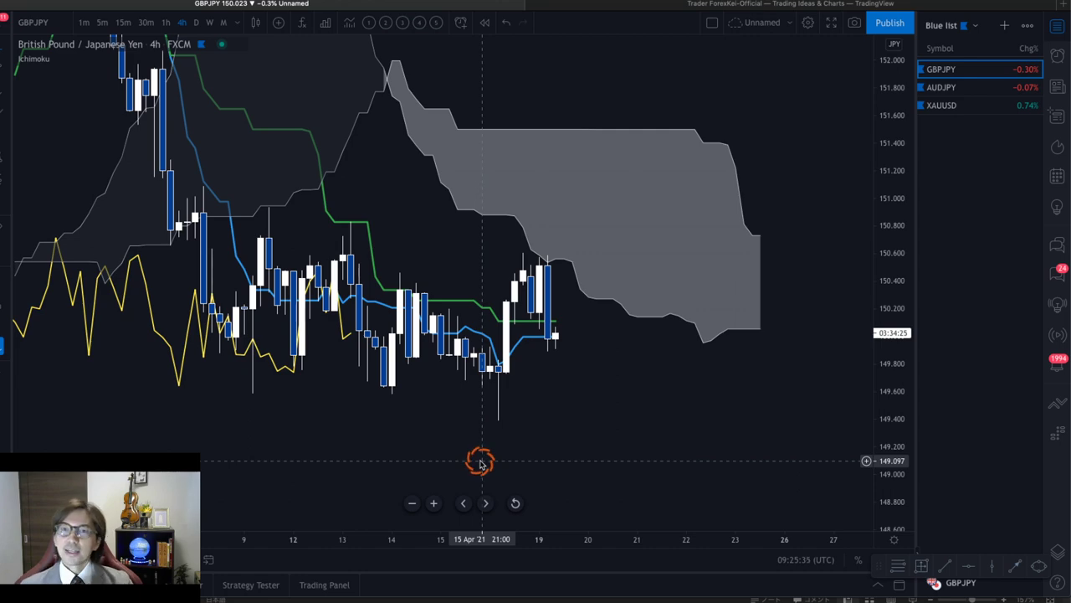
- Switch to the presentation slide with the channel's services and weekly program guide
click(343, 598)
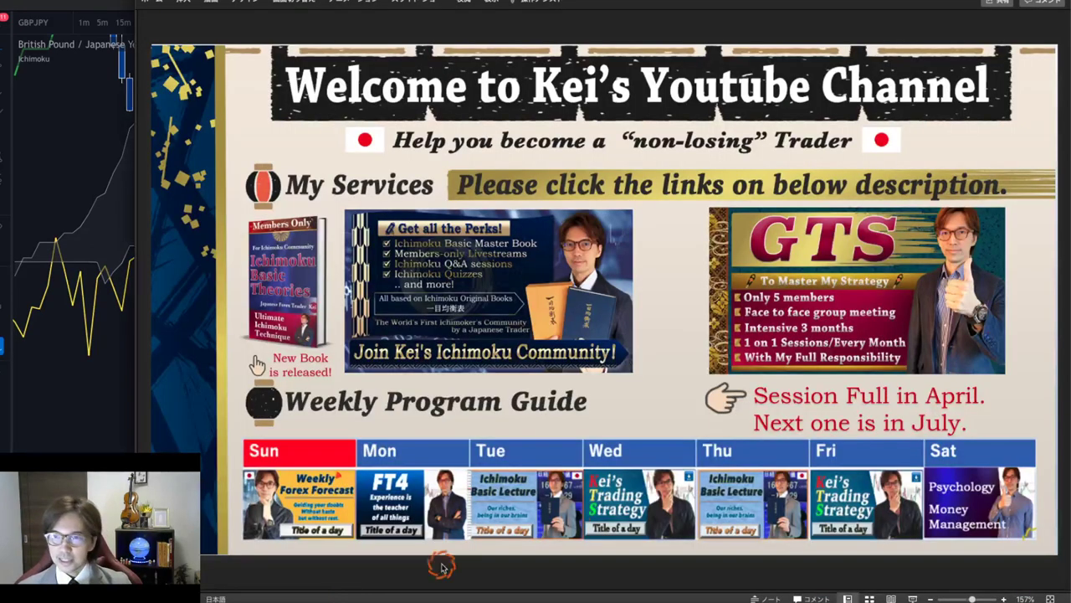